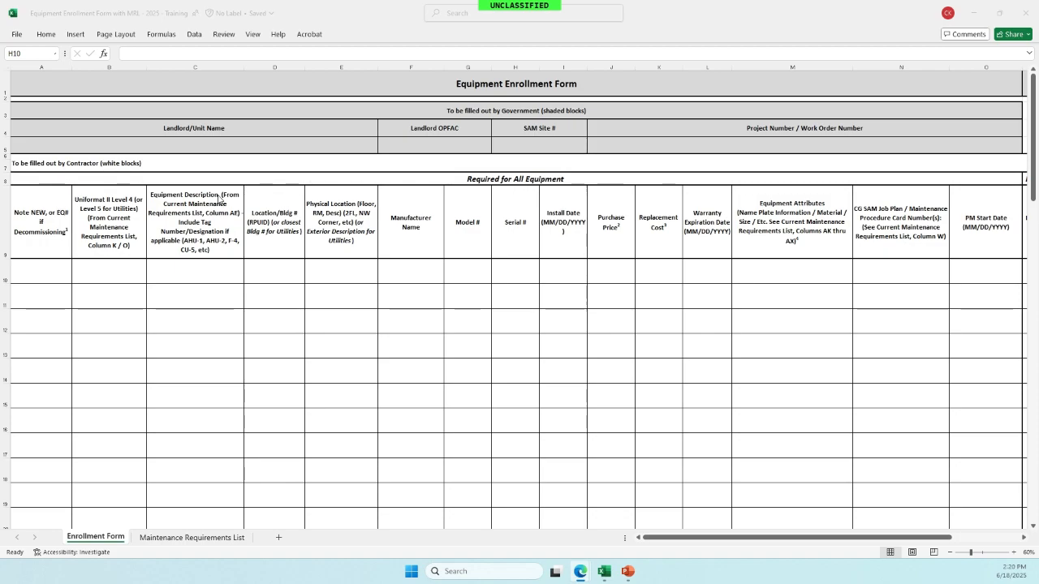
# - Mark row 10 as New by entering New in cell A10
pyautogui.click(46, 270)
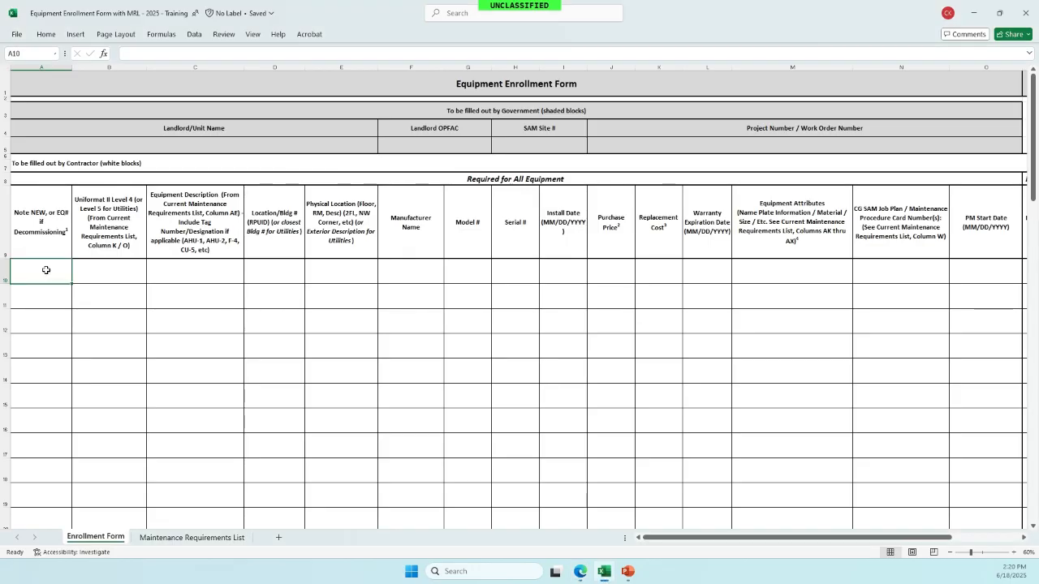
pyautogui.write('New')
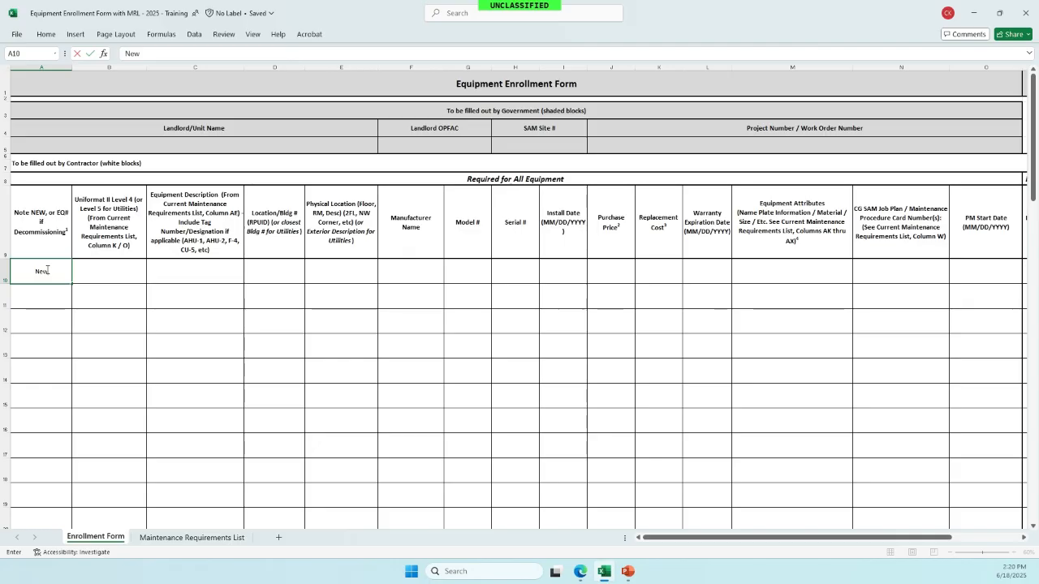
pyautogui.click(93, 276)
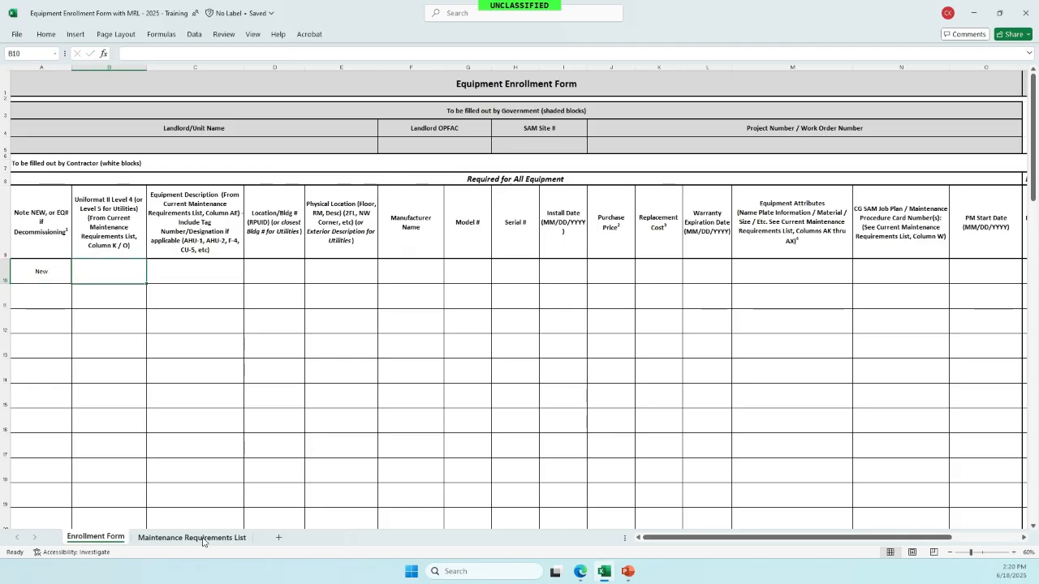
# - Find the generator's Level IV code G409003 in row 428 of the Maintenance Requirements List
pyautogui.click(191, 538)
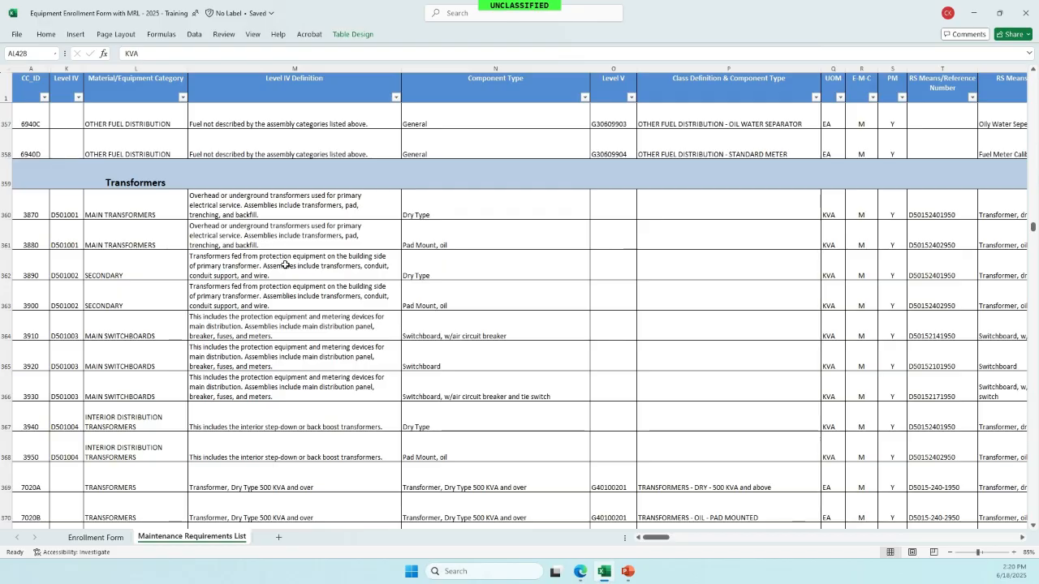
pyautogui.scroll(-1, 285, 264)
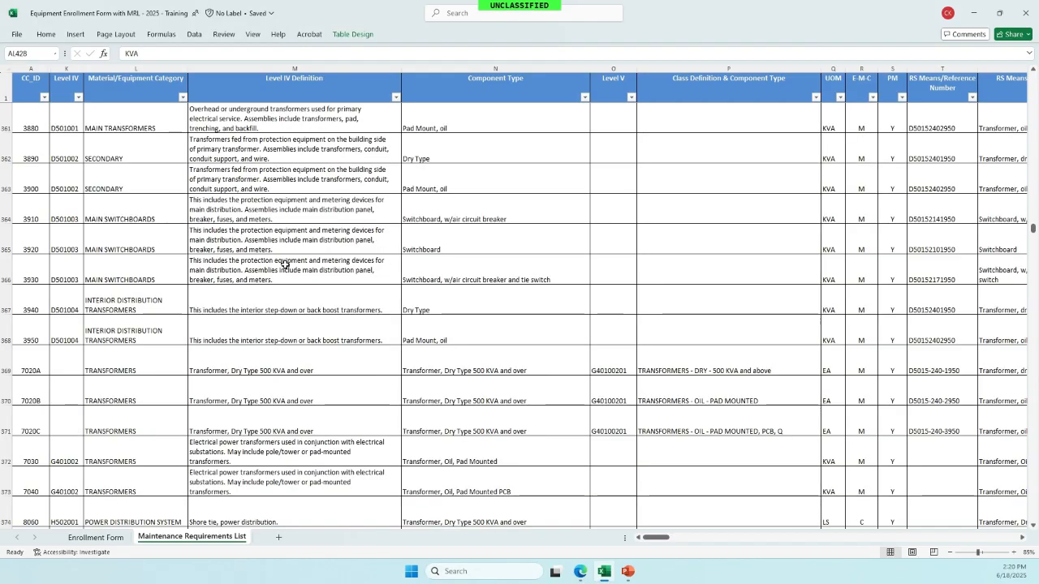
pyautogui.scroll(-3, 285, 264)
pyautogui.scroll(-3, 285, 265)
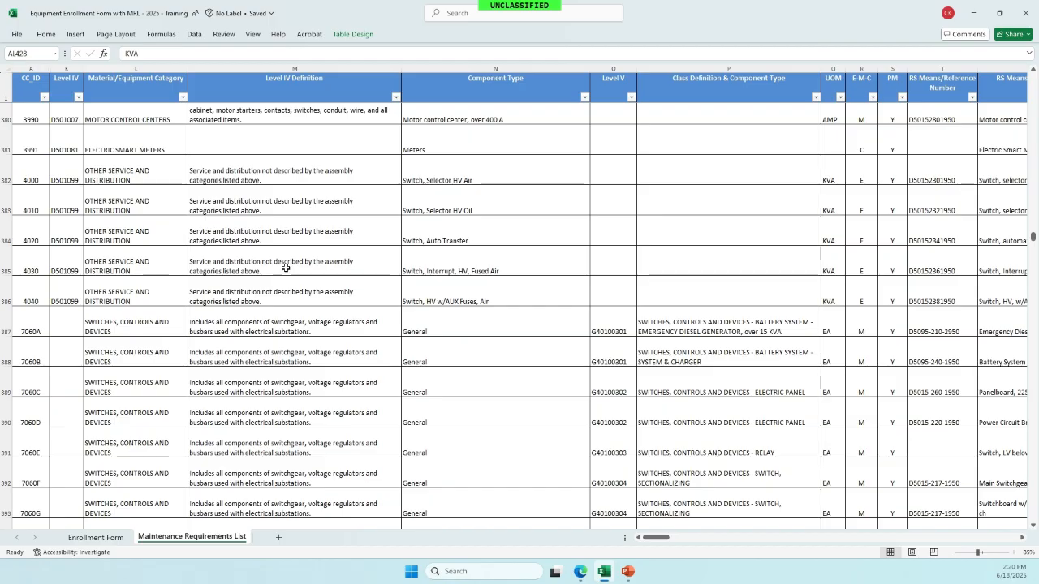
pyautogui.scroll(-4, 286, 269)
pyautogui.scroll(-3, 285, 270)
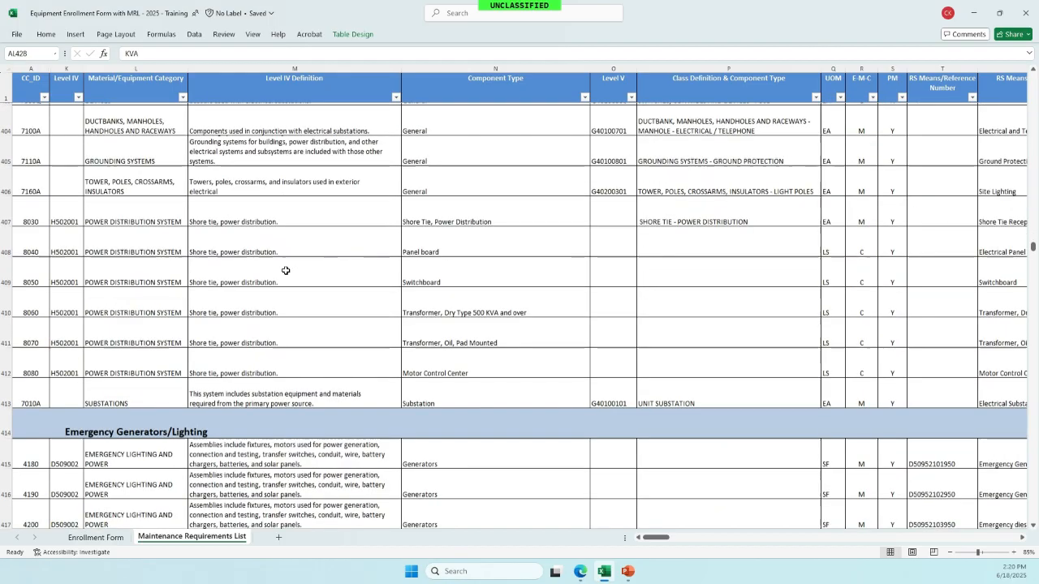
pyautogui.scroll(-2, 286, 270)
pyautogui.scroll(-1, 285, 270)
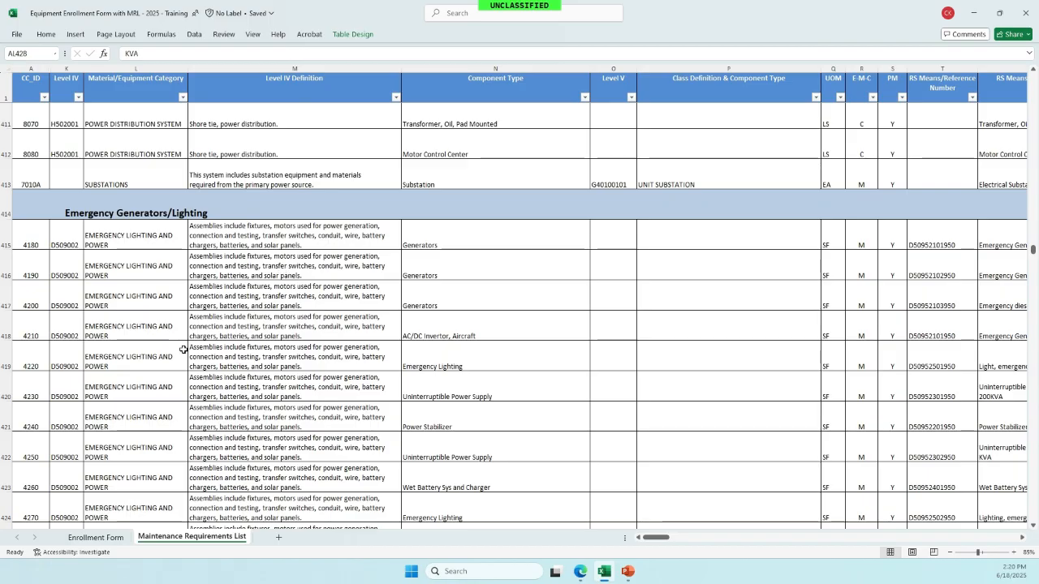
pyautogui.scroll(-1, 184, 349)
pyautogui.scroll(-3, 184, 349)
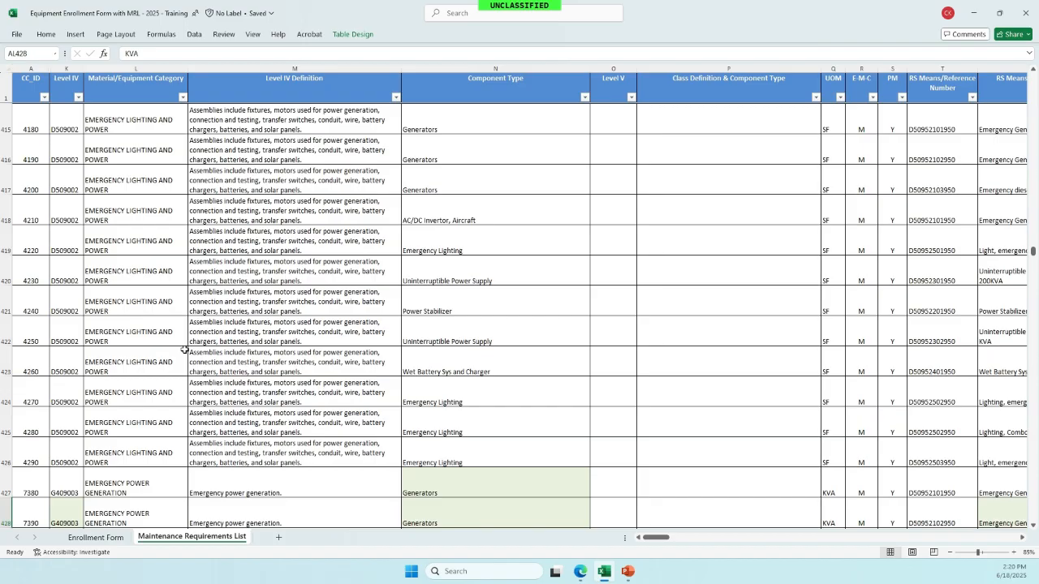
pyautogui.scroll(-4, 185, 349)
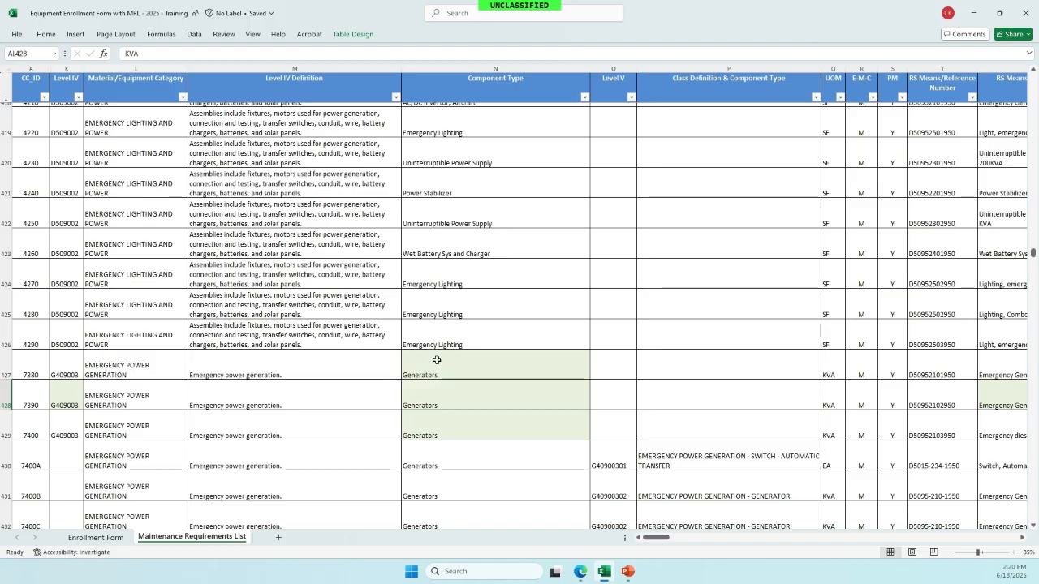
pyautogui.hscroll(2, 437, 359)
pyautogui.hscroll(1, 436, 360)
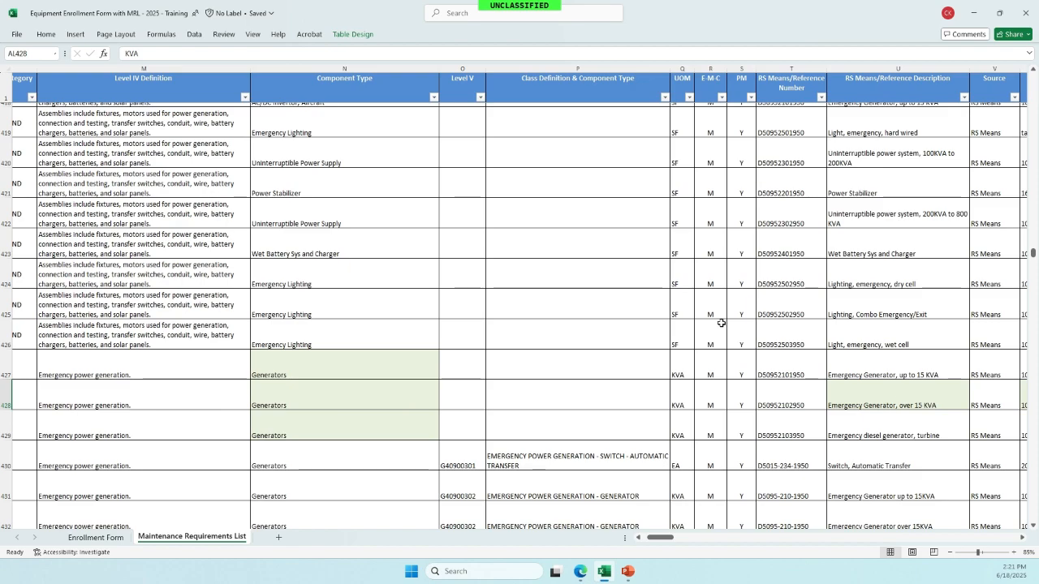
pyautogui.hscroll(-2, 721, 324)
pyautogui.hscroll(-3, 721, 323)
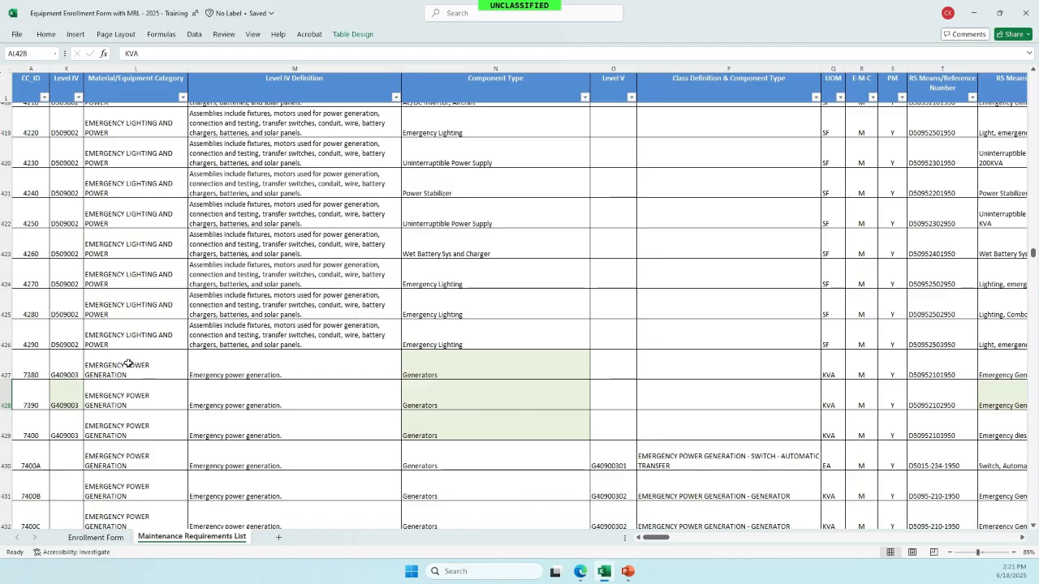
pyautogui.click(69, 394)
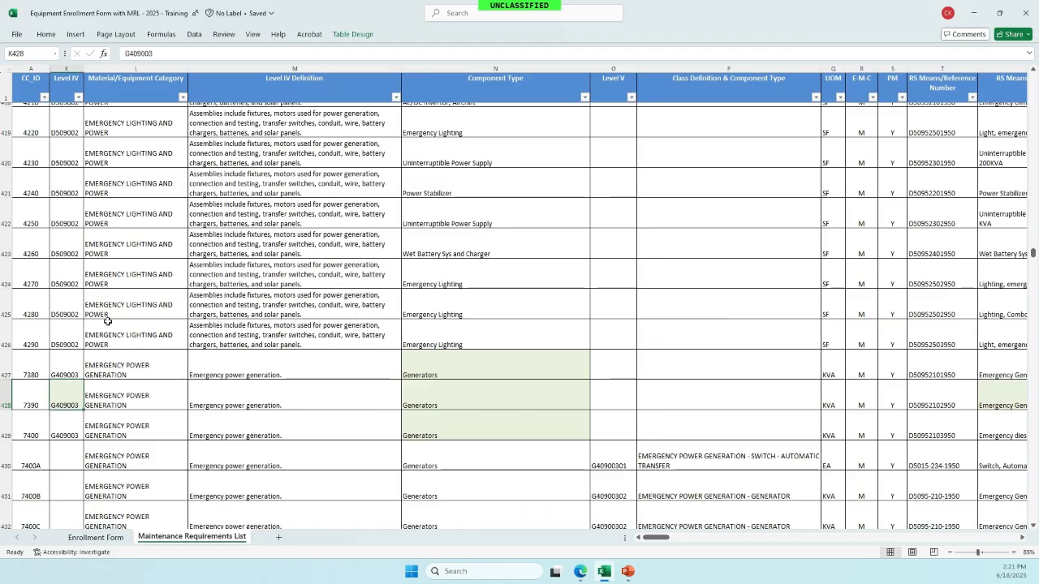
pyautogui.click(111, 540)
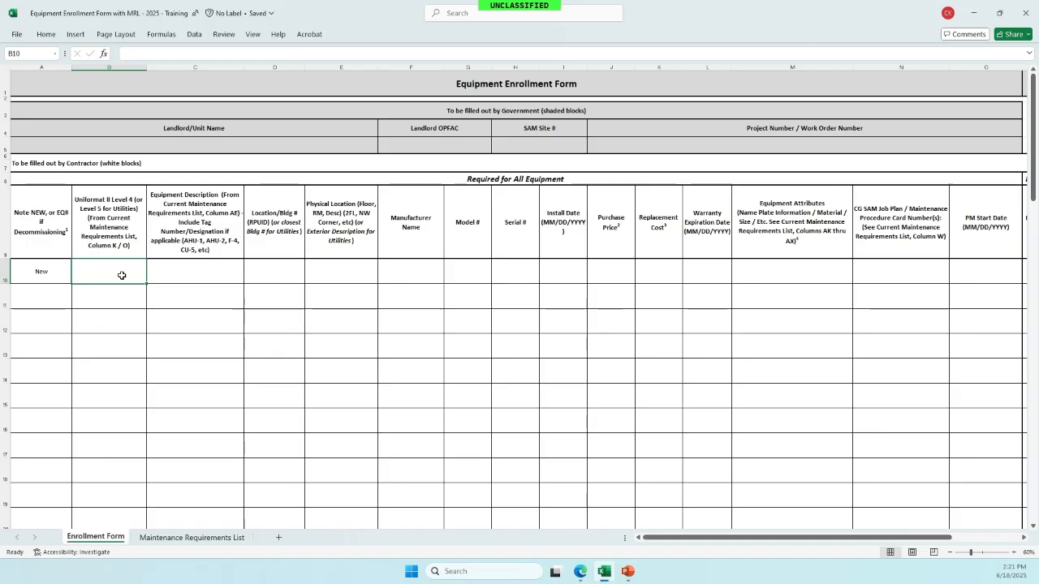
# - Enter G409003 as the Uniform II Level 4 code in cell B10
pyautogui.write('G409003')
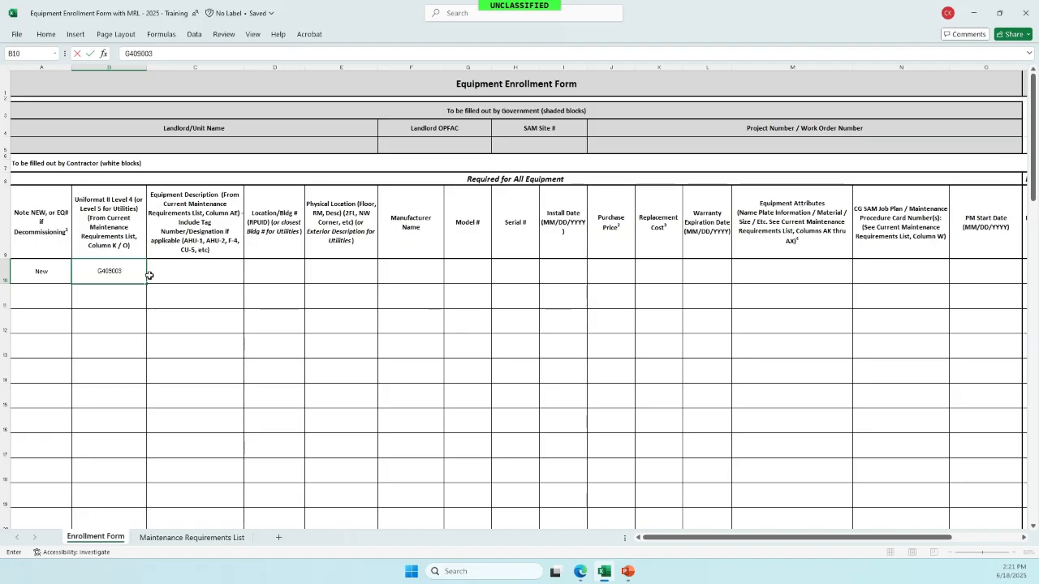
pyautogui.click(194, 274)
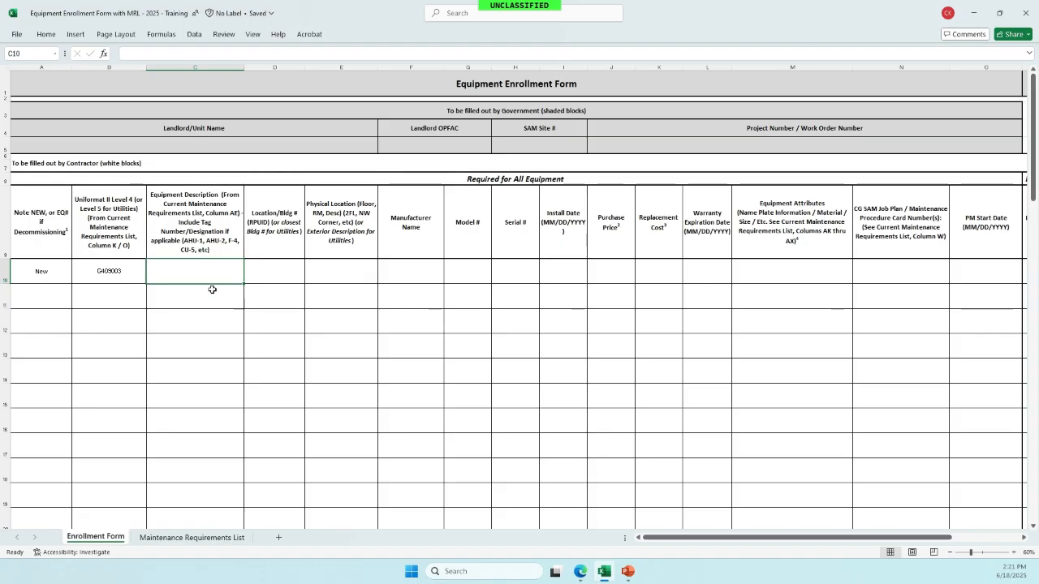
# - Check row 428's DE Description and enter 'Emergency Generator' in cell C10
pyautogui.click(189, 537)
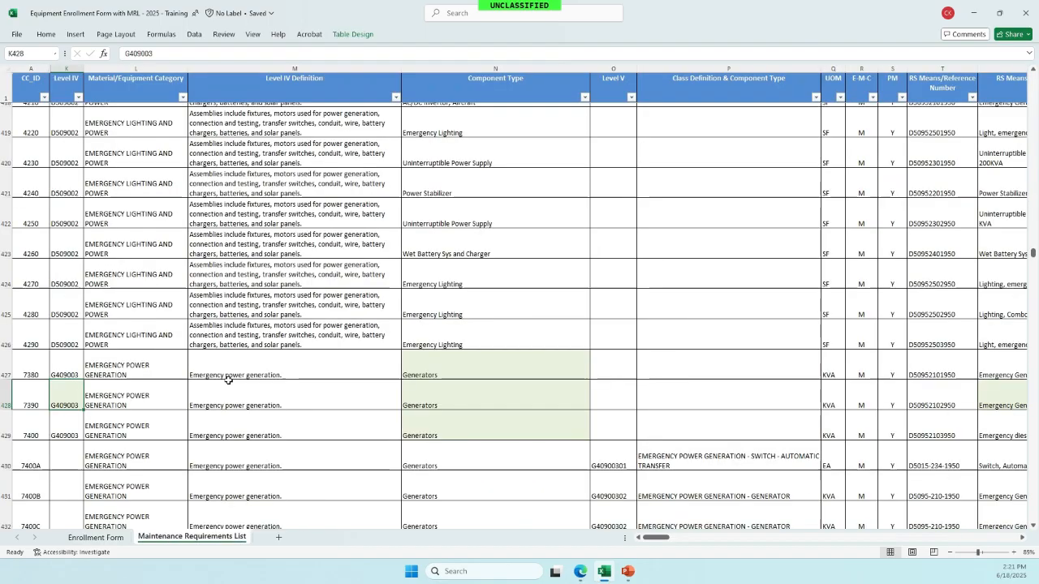
pyautogui.hscroll(3, 228, 380)
pyautogui.hscroll(3, 229, 380)
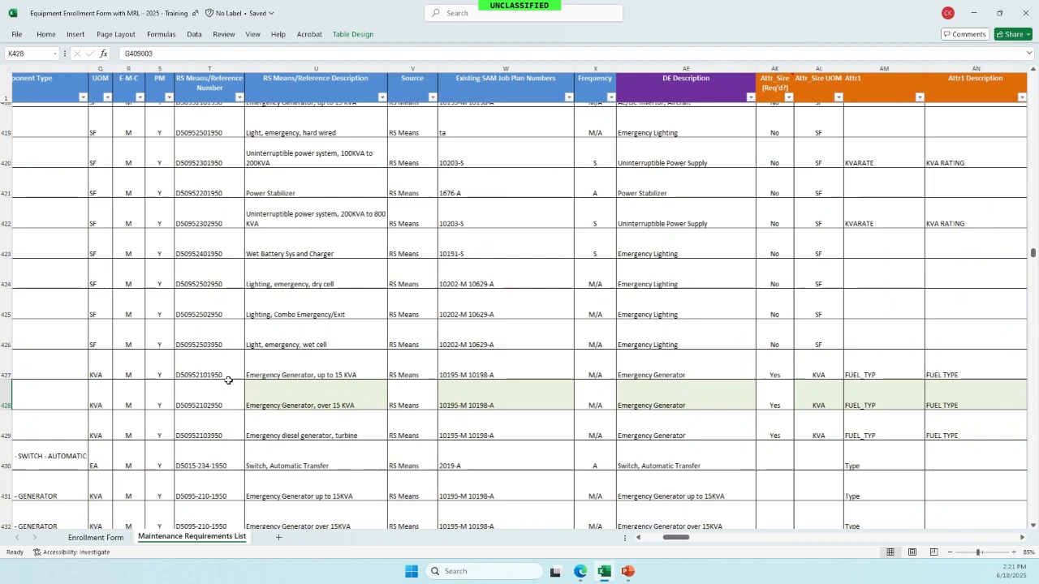
pyautogui.click(627, 402)
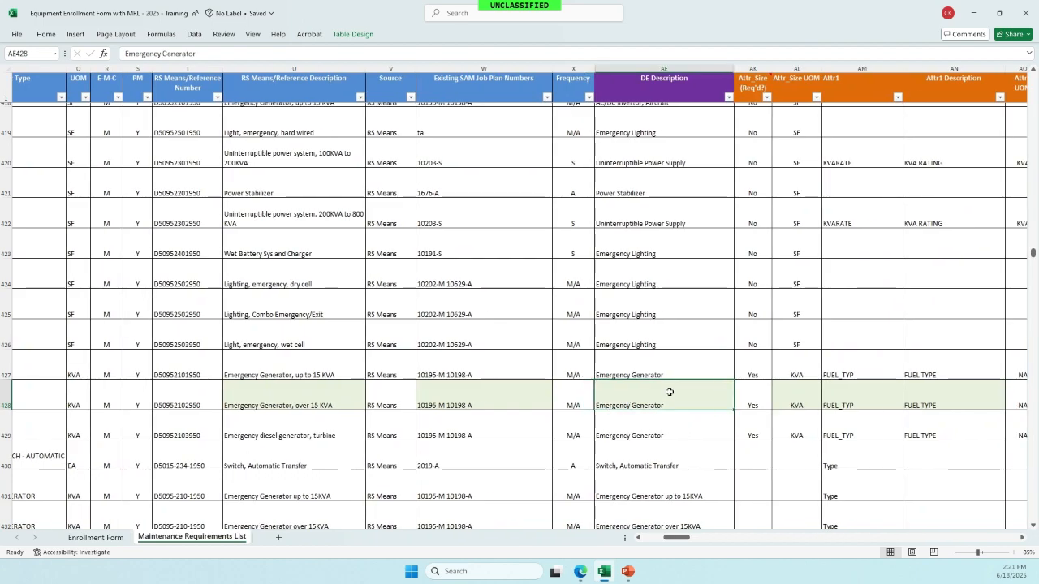
pyautogui.click(111, 537)
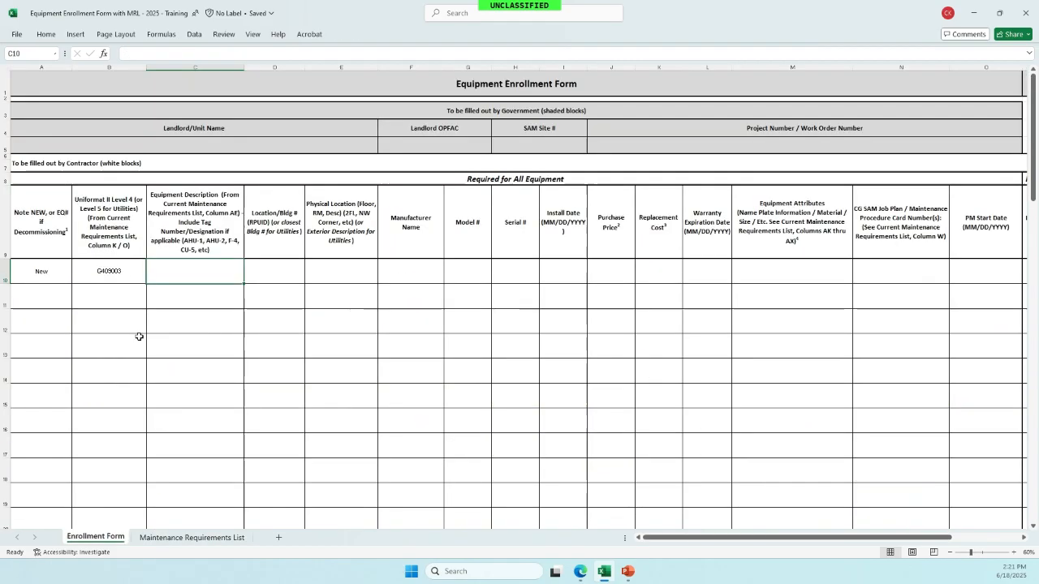
pyautogui.write('Equipment Description  (From Current Maintenance Requirements List, Column AE) - Include Tag Number/Designation if applicable (AHU-1, AHU-2, F-4, CU-5, etc)')
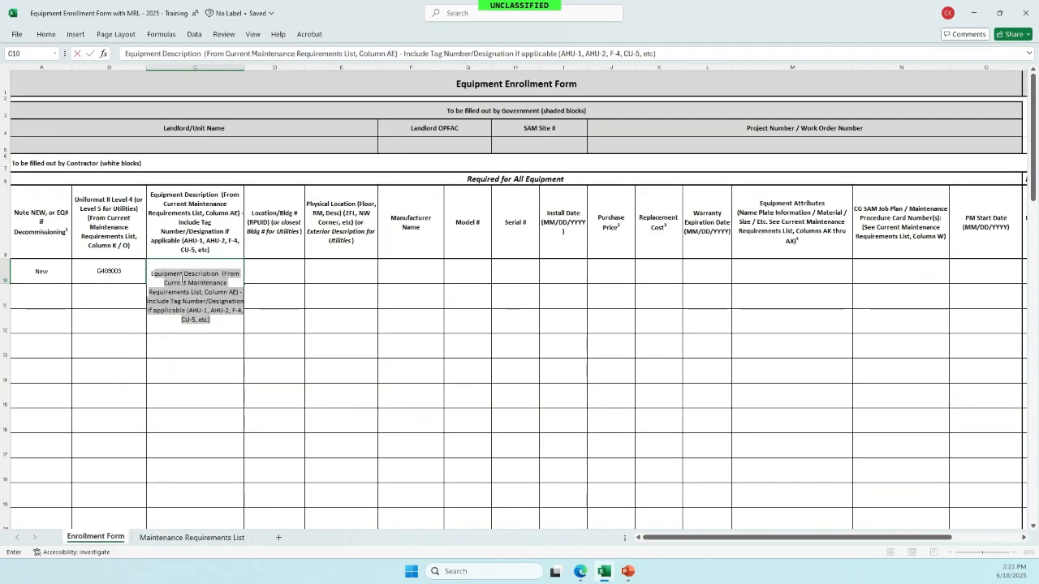
pyautogui.write('Emergency ')
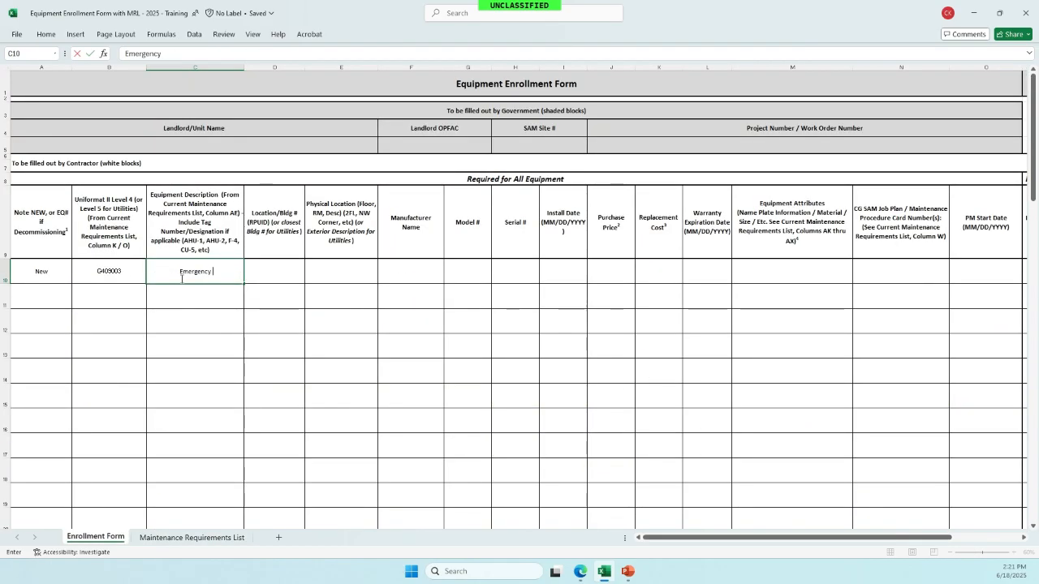
pyautogui.write('Generator')
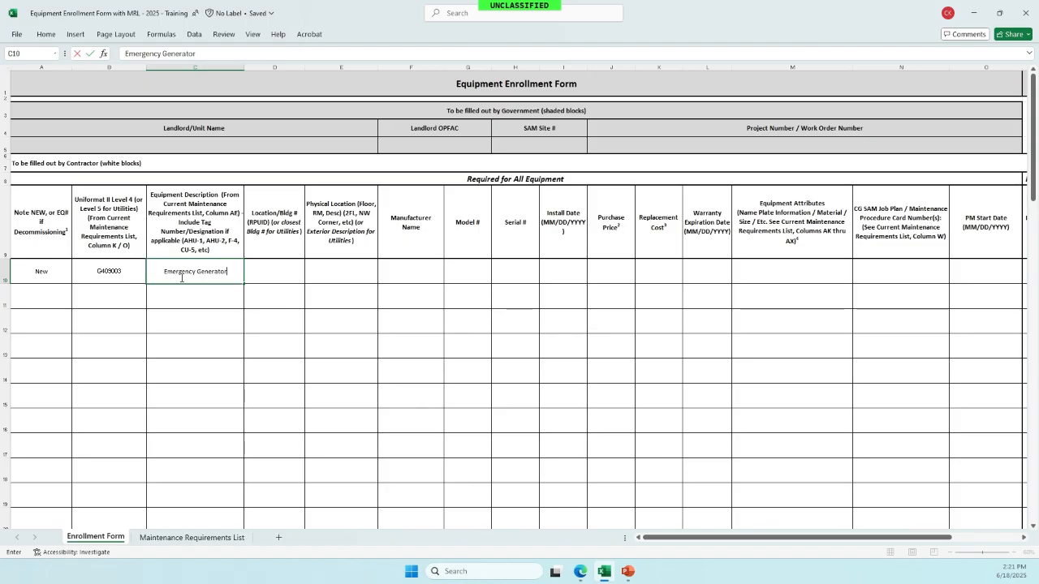
pyautogui.press('Tab')
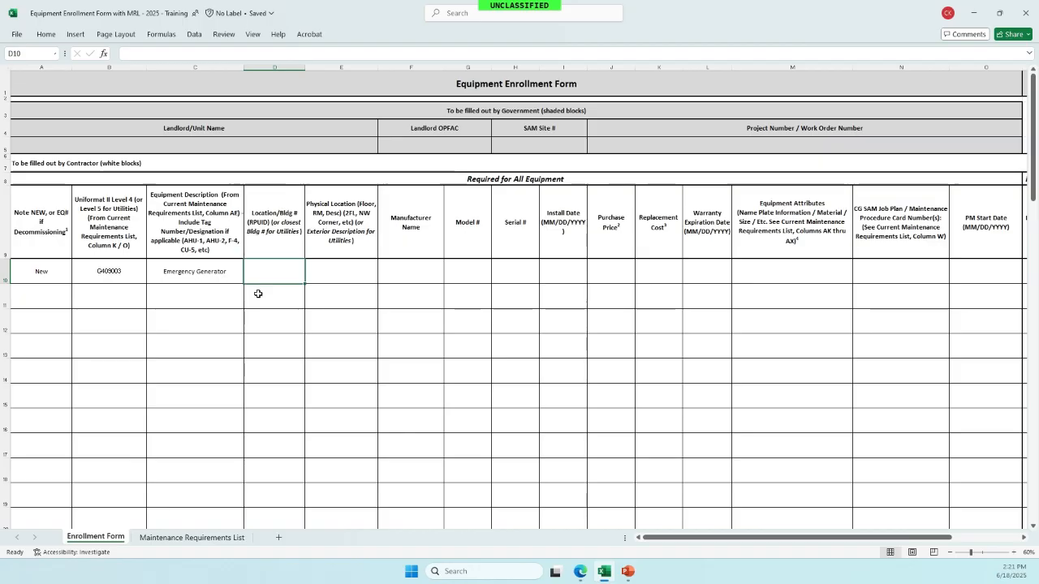
# - Enter building MMB, location Exterior and manufacturer Generac in D10:F10
pyautogui.write('MMB')
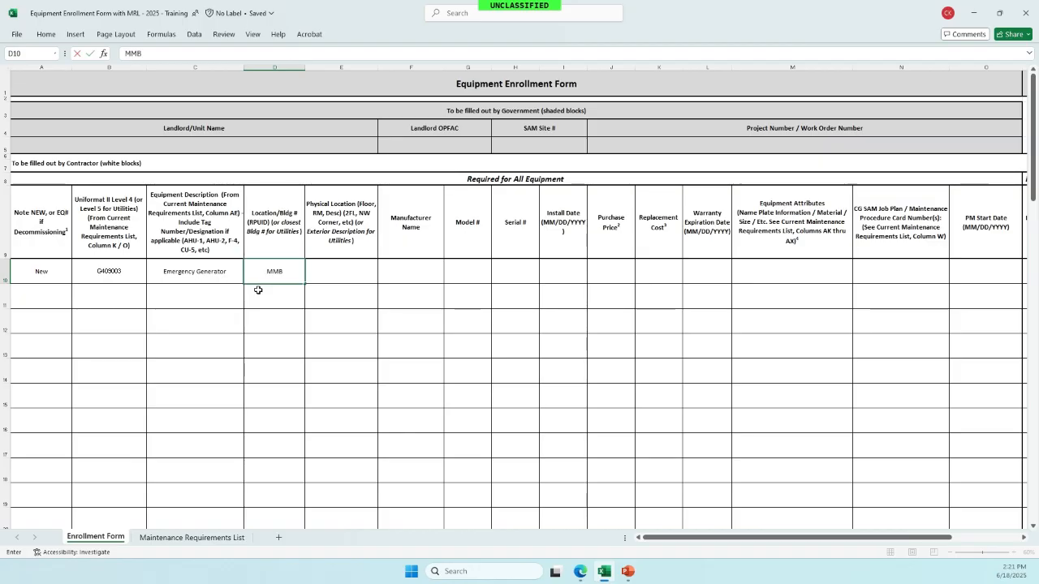
pyautogui.press('Tab')
pyautogui.write('Exterior')
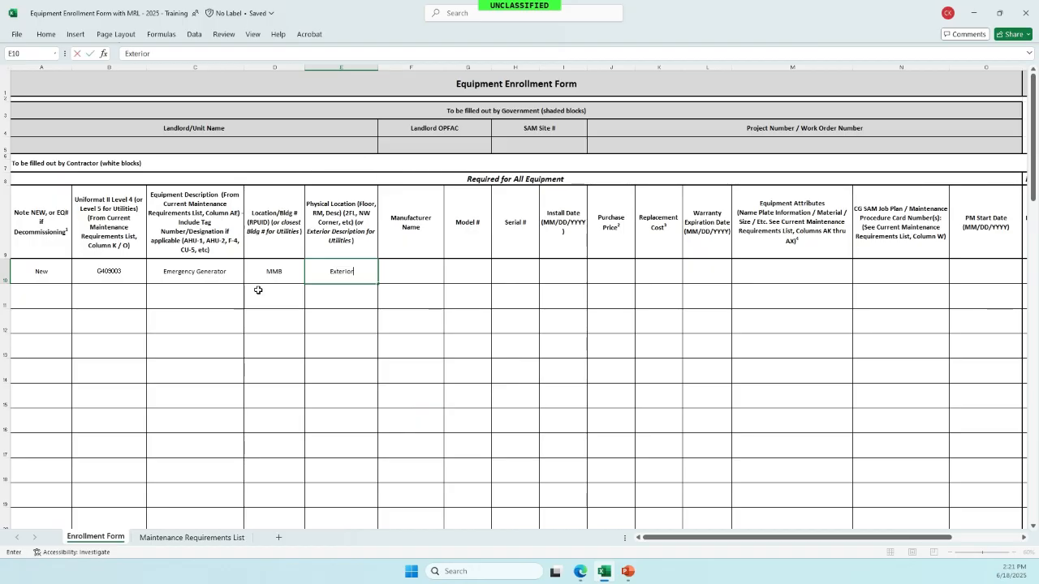
pyautogui.click(406, 268)
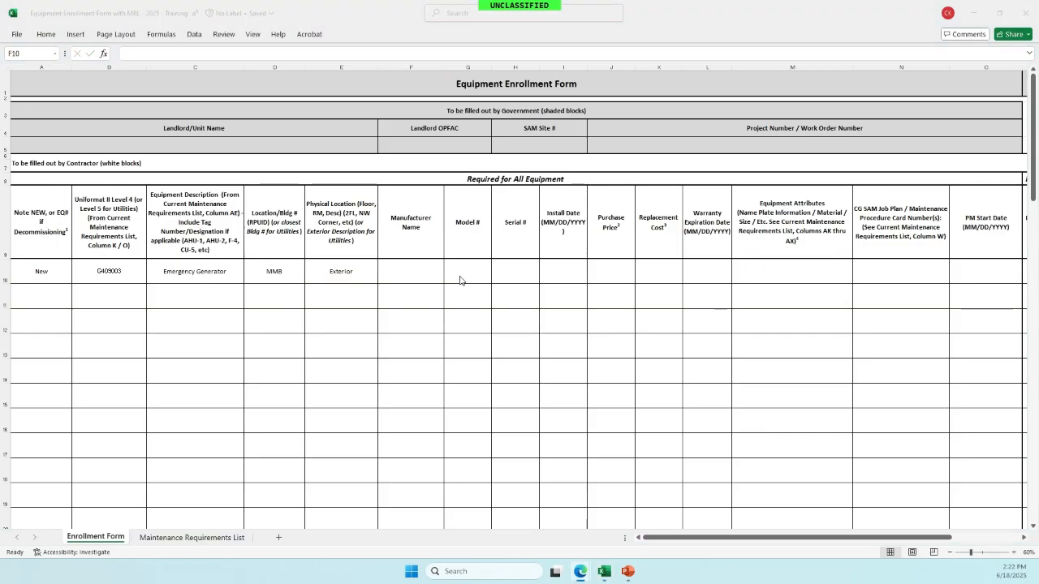
pyautogui.click(414, 271)
pyautogui.write('Generac')
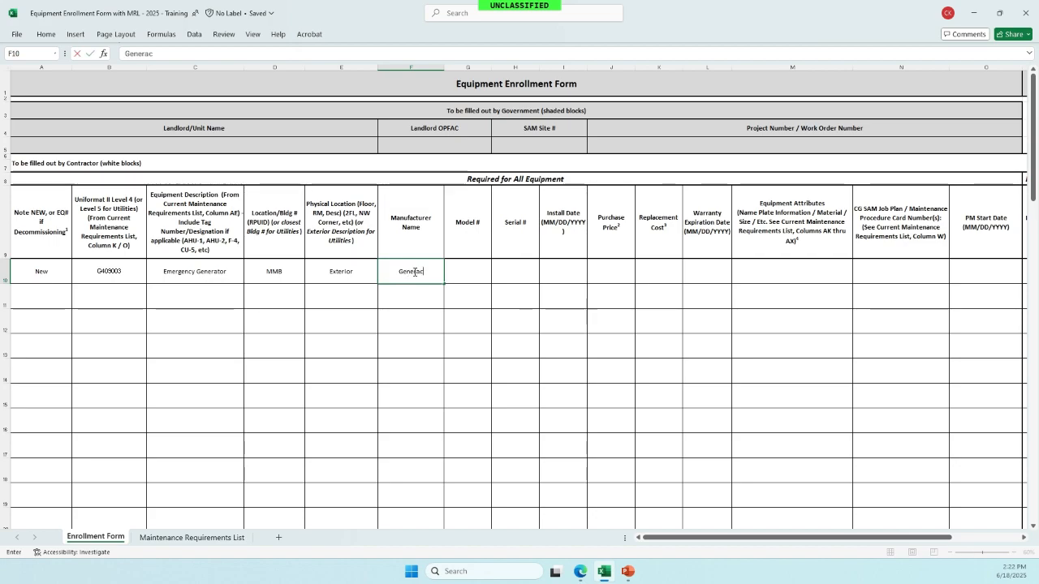
pyautogui.press('Tab')
pyautogui.write('D4.')
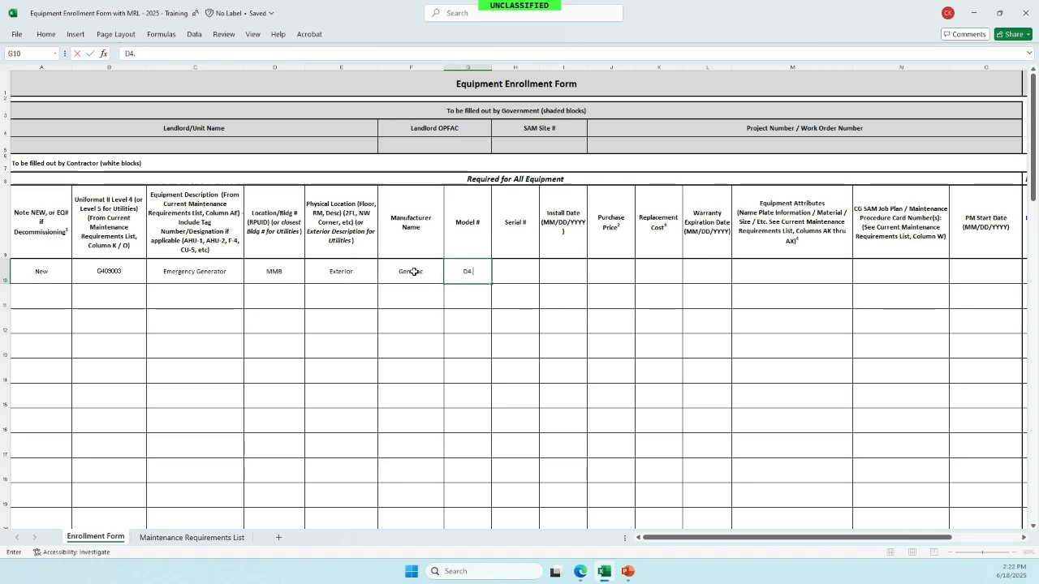
pyautogui.write('5F.1')
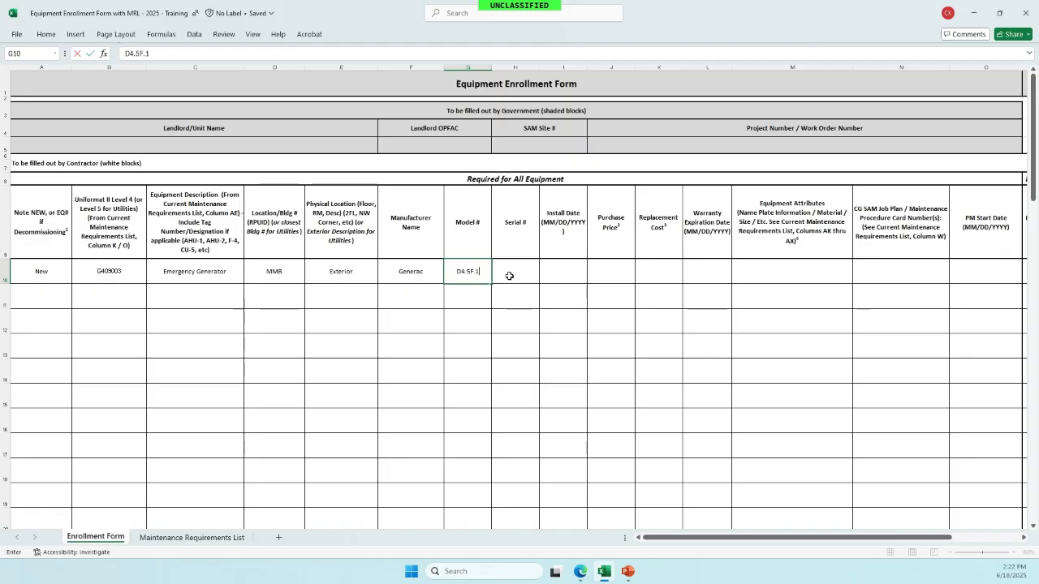
pyautogui.click(512, 276)
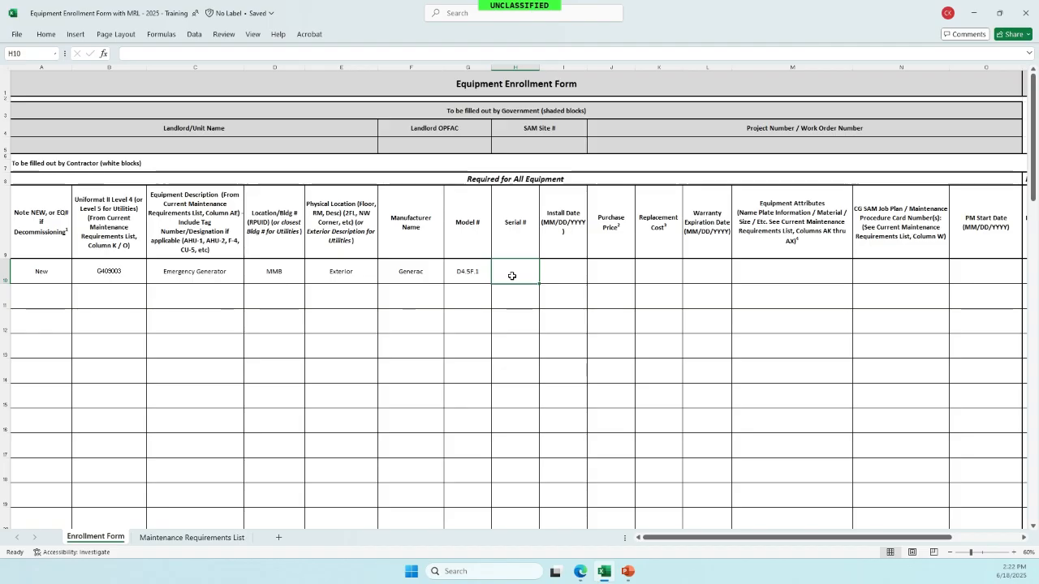
pyautogui.write('301308')
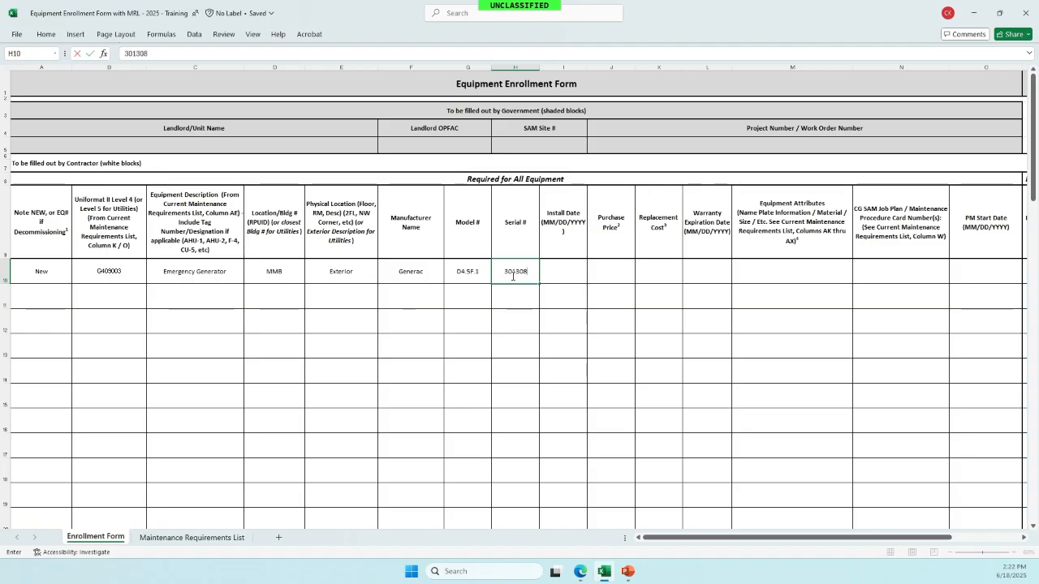
pyautogui.write('2644')
pyautogui.press('Tab')
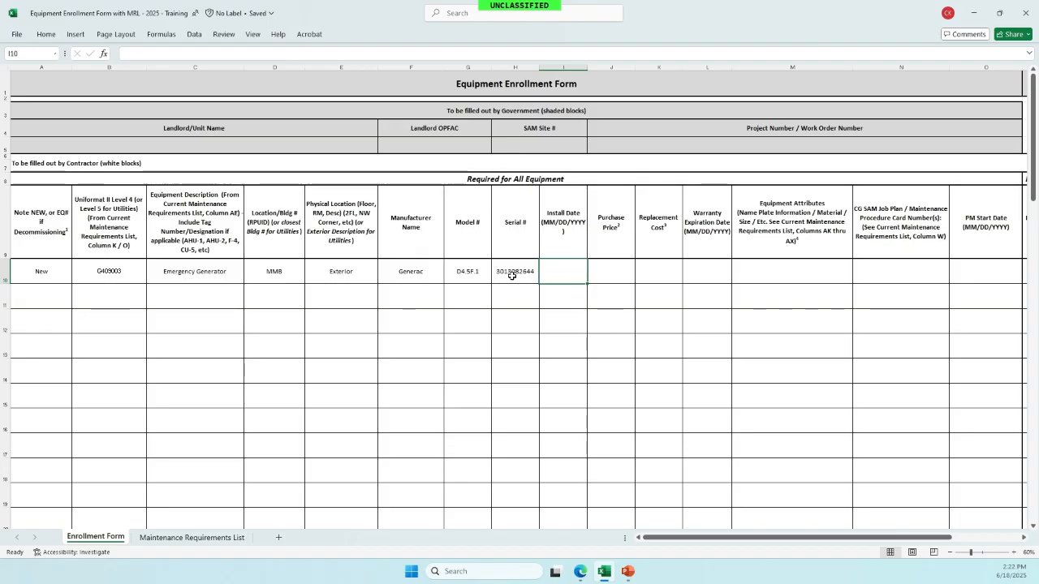
pyautogui.write('6/2/2025')
pyautogui.hotkey('ctrl', 'Return')
pyautogui.press('Tab')
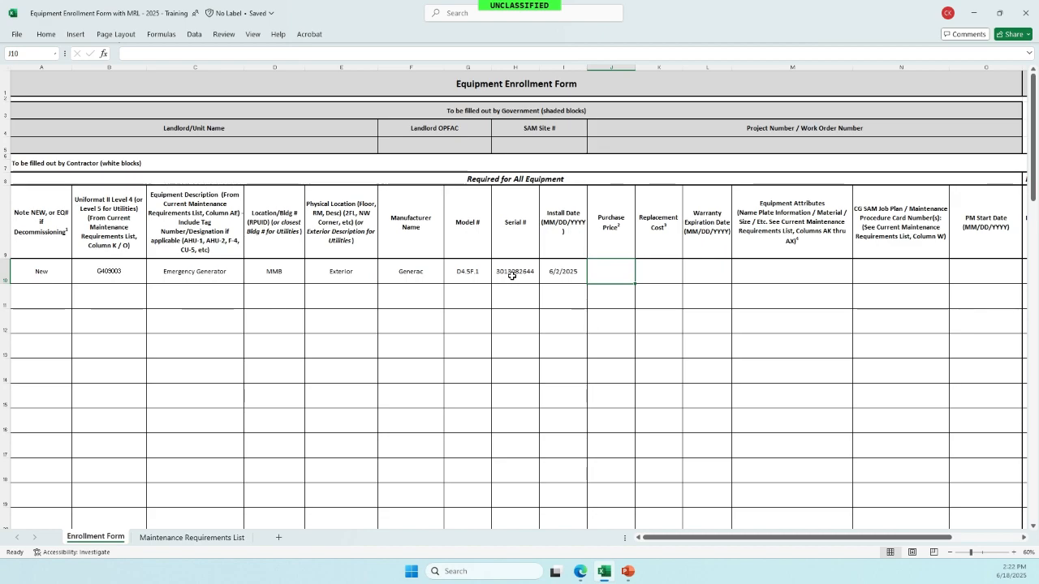
# - Enter purchase price $152,181, replacement cost $97,000 and warranty expiration 6/1/2026
pyautogui.write('$152,181')
pyautogui.press('Tab')
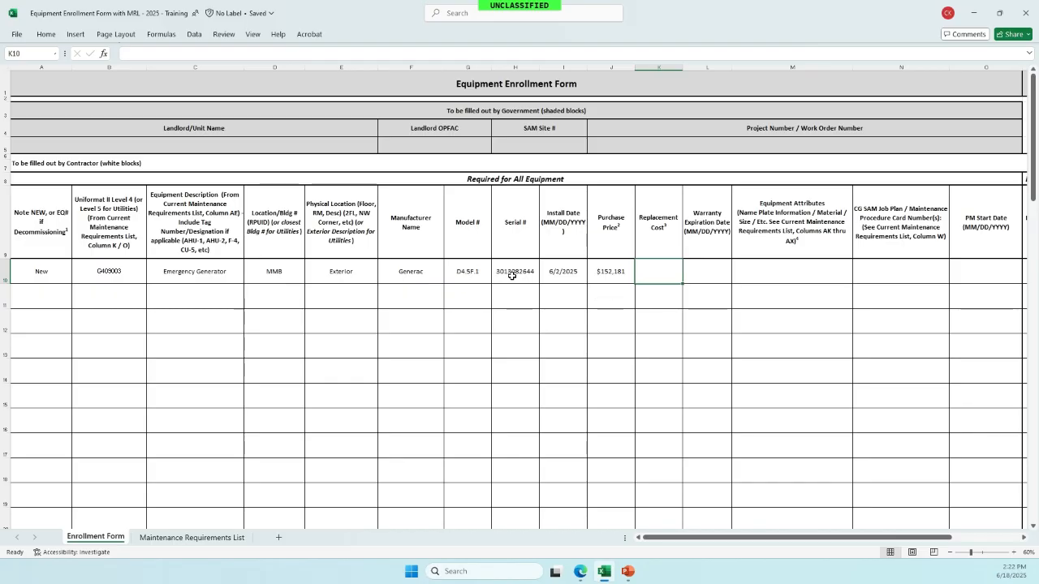
pyautogui.write('$97,')
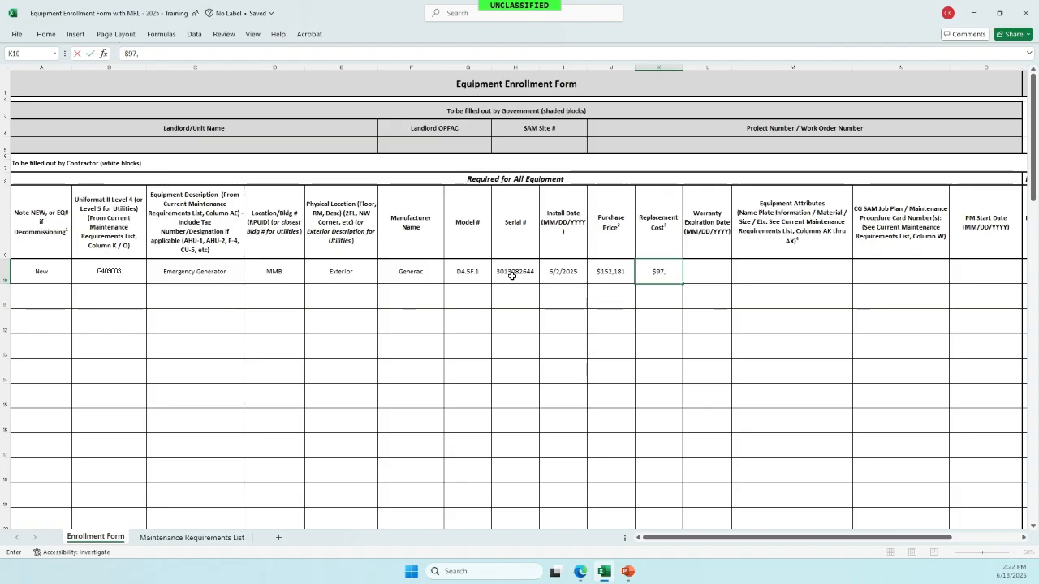
pyautogui.write('000')
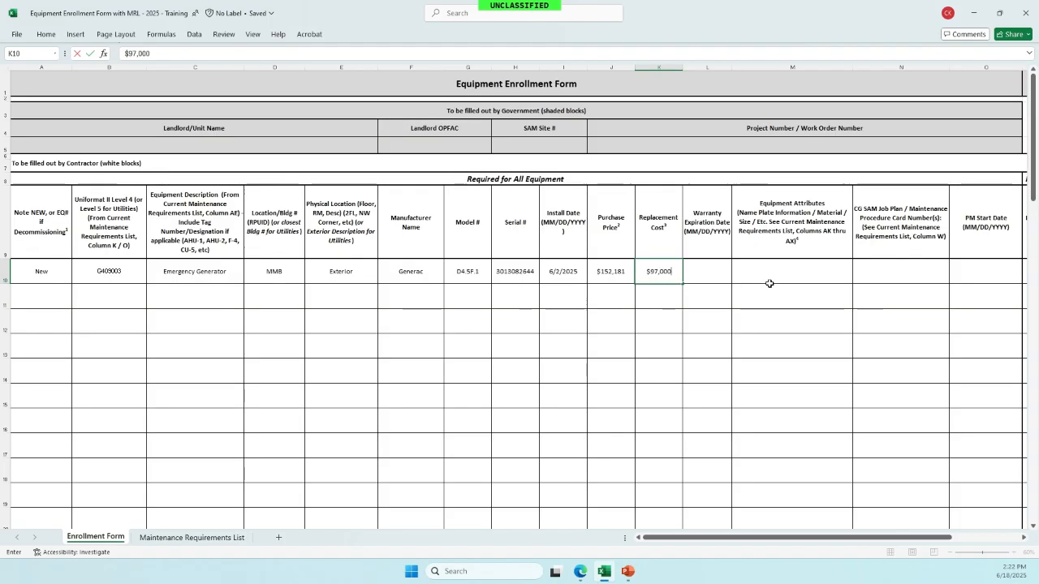
pyautogui.click(707, 274)
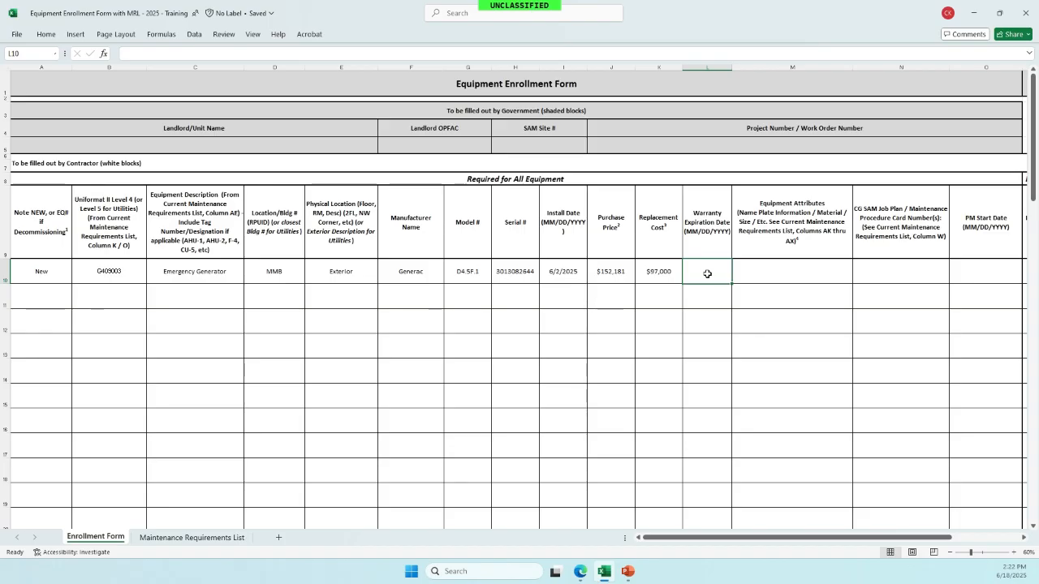
pyautogui.write('6/1/2026')
pyautogui.click(778, 269)
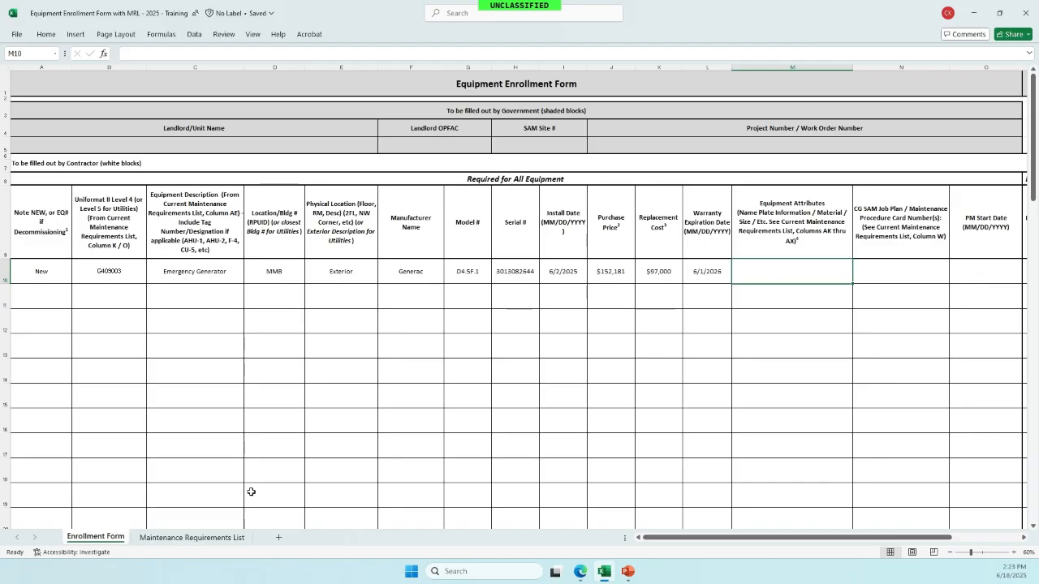
# - Copy the attributes '100KVA, Diesel' from row 428 into cell M10
pyautogui.click(191, 538)
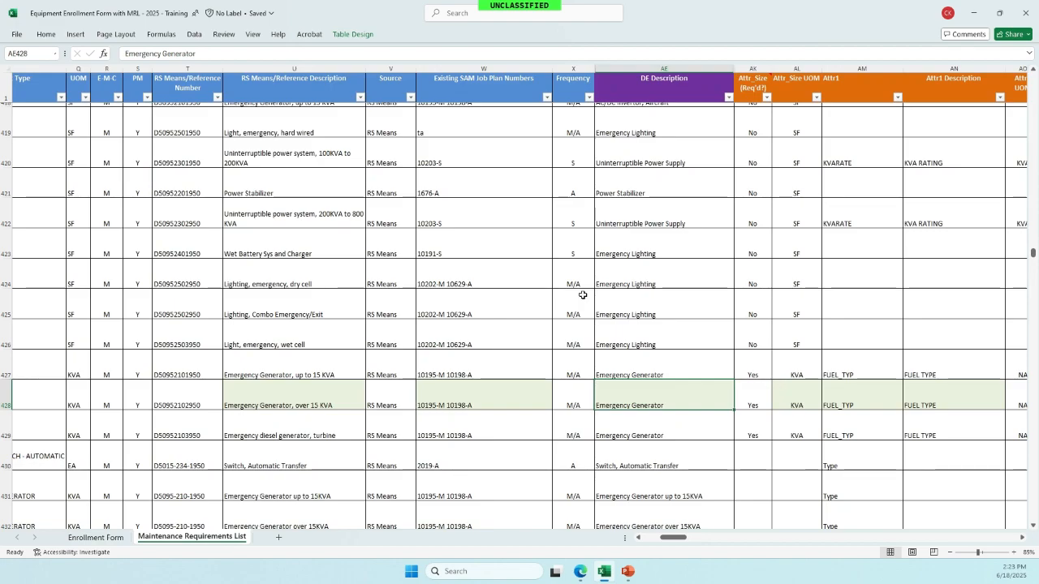
pyautogui.hscroll(2, 582, 295)
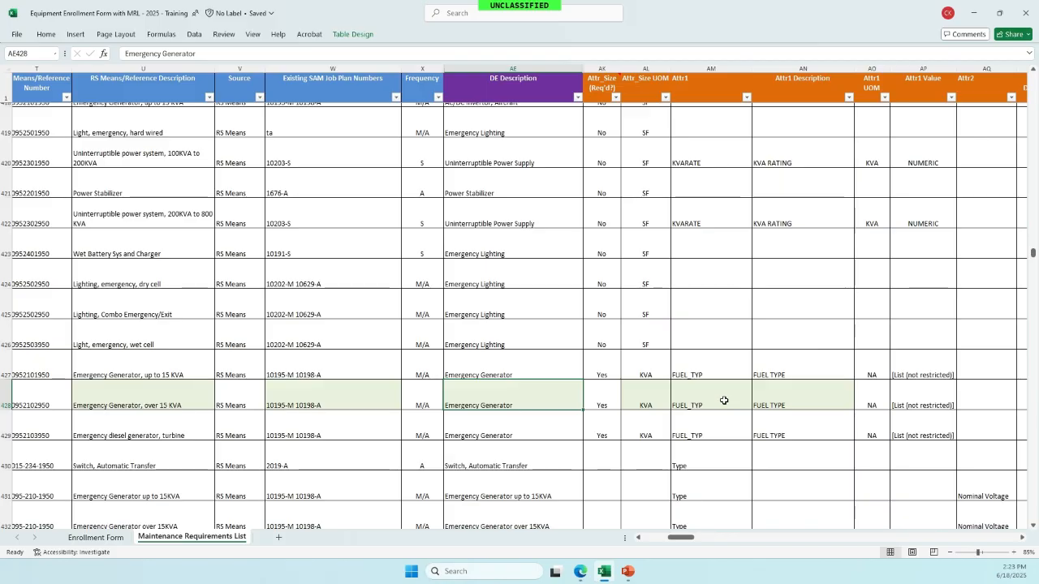
pyautogui.click(95, 538)
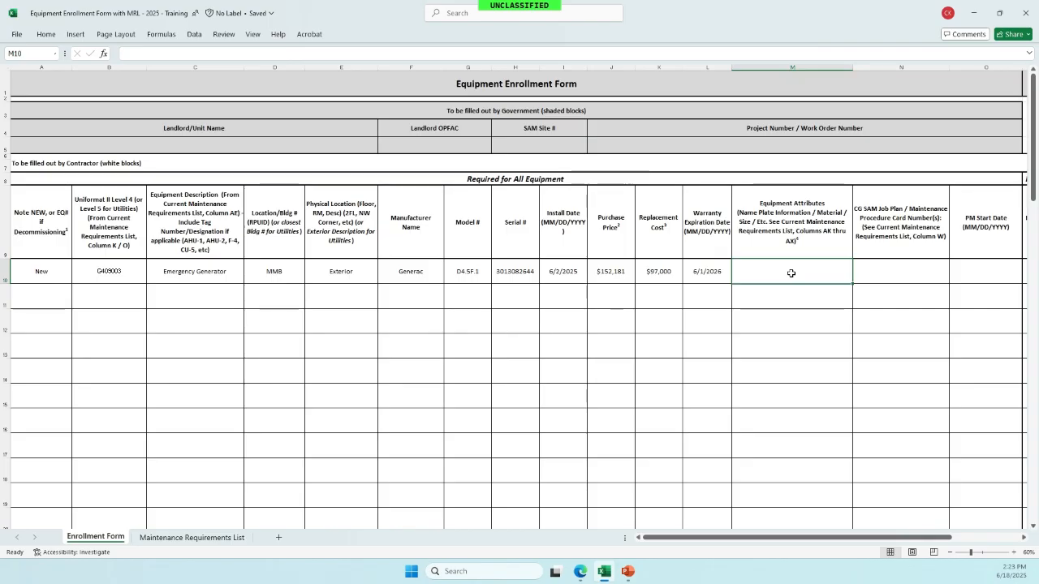
pyautogui.write('100KVA, ')
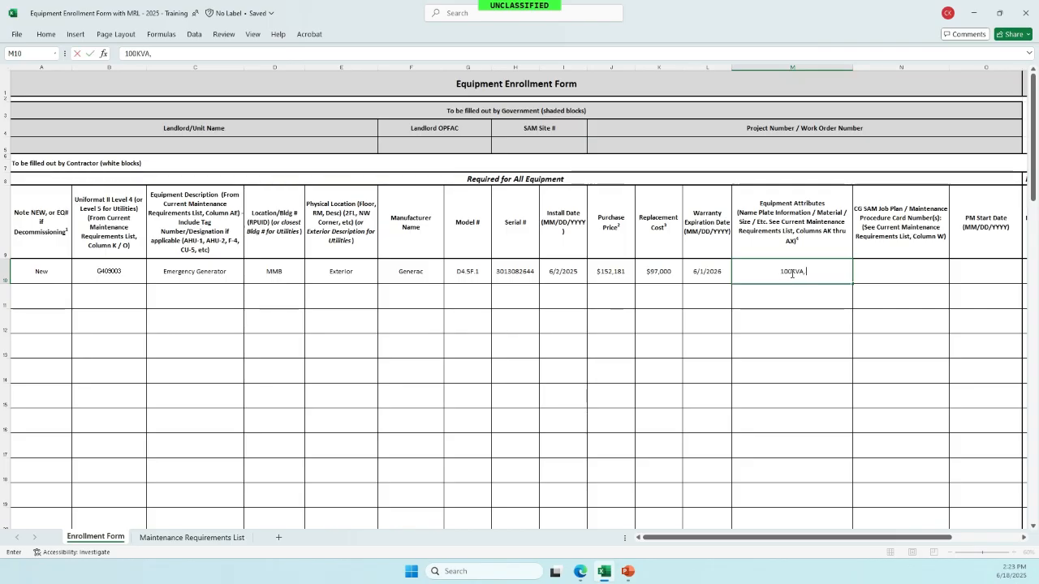
pyautogui.write('Diesel')
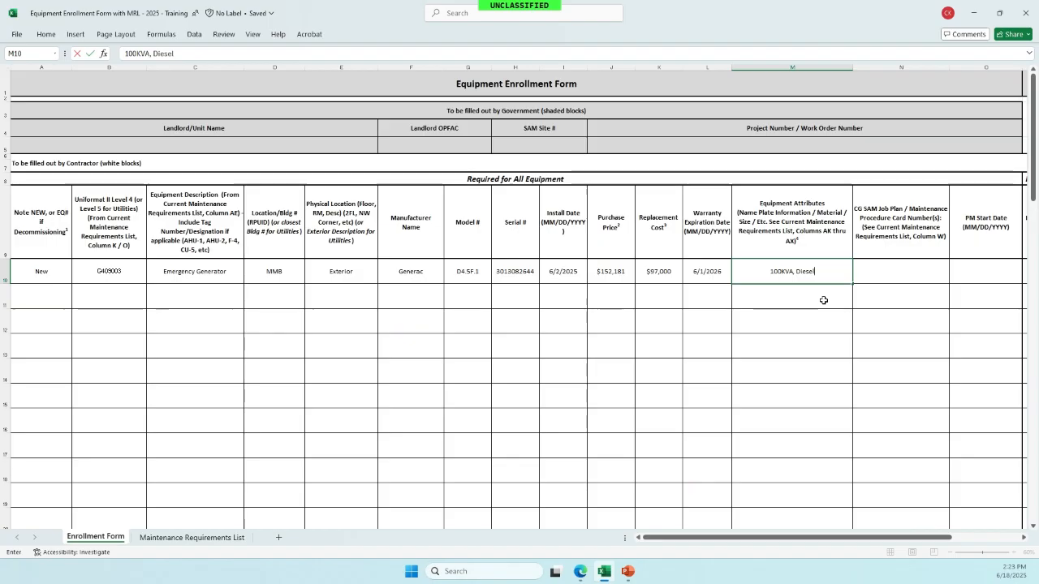
pyautogui.click(900, 279)
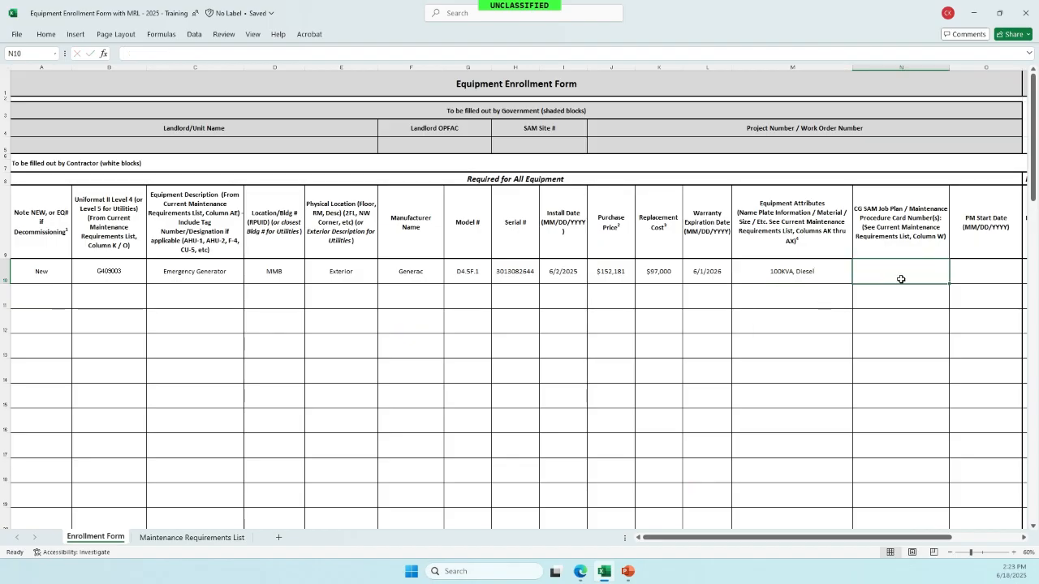
# - Look up row 428's SAM job plans and enter '10195-M, 10198-A' in N10
pyautogui.click(203, 539)
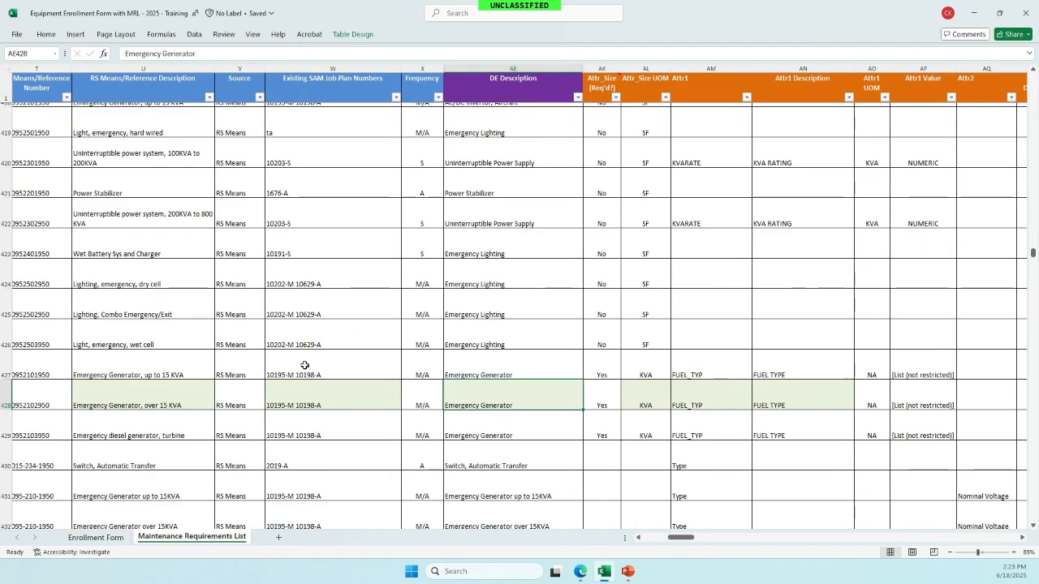
pyautogui.click(333, 404)
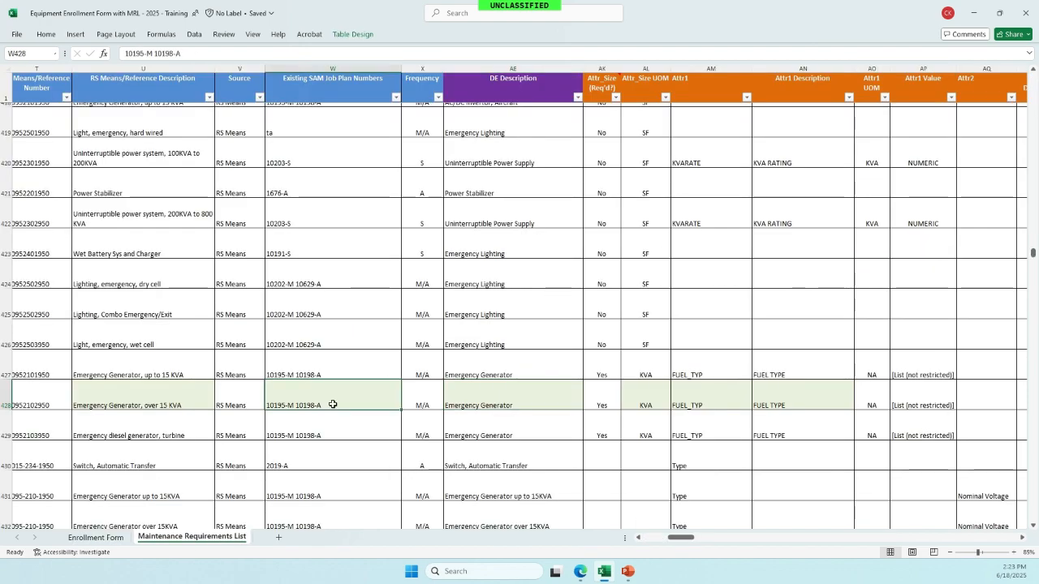
pyautogui.click(114, 543)
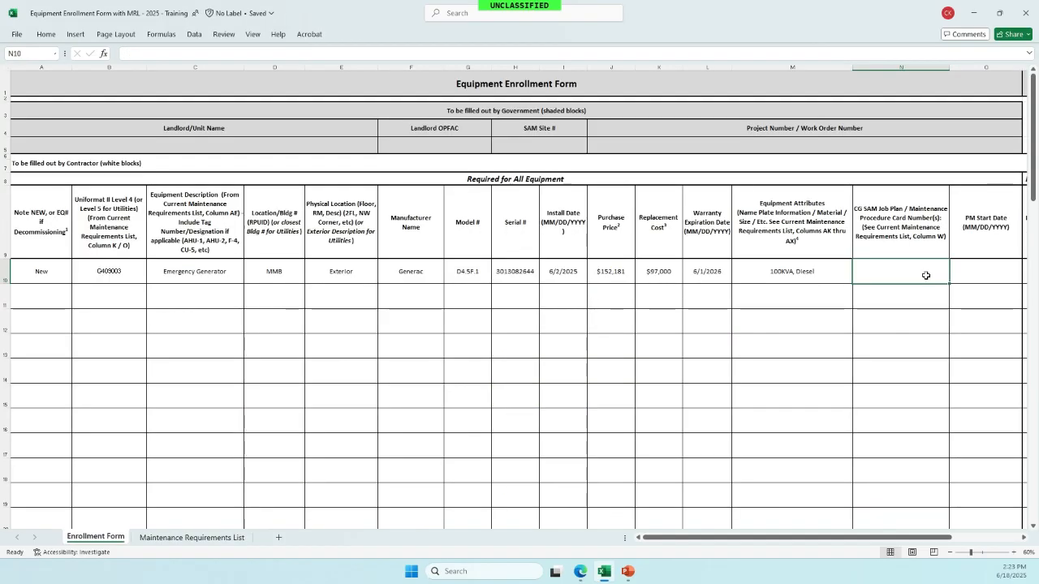
pyautogui.write('10')
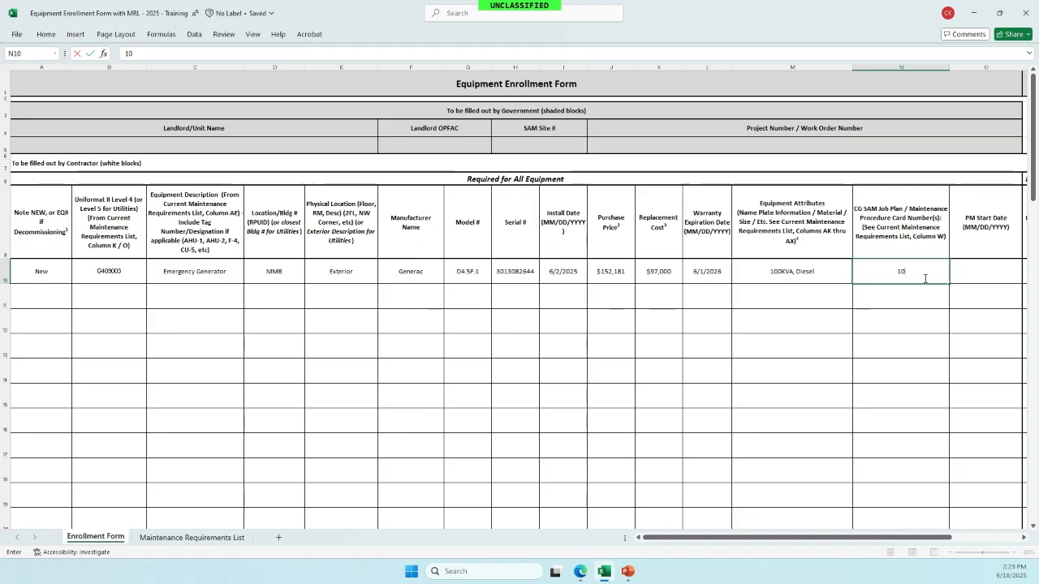
pyautogui.write('195-M, 10198-A')
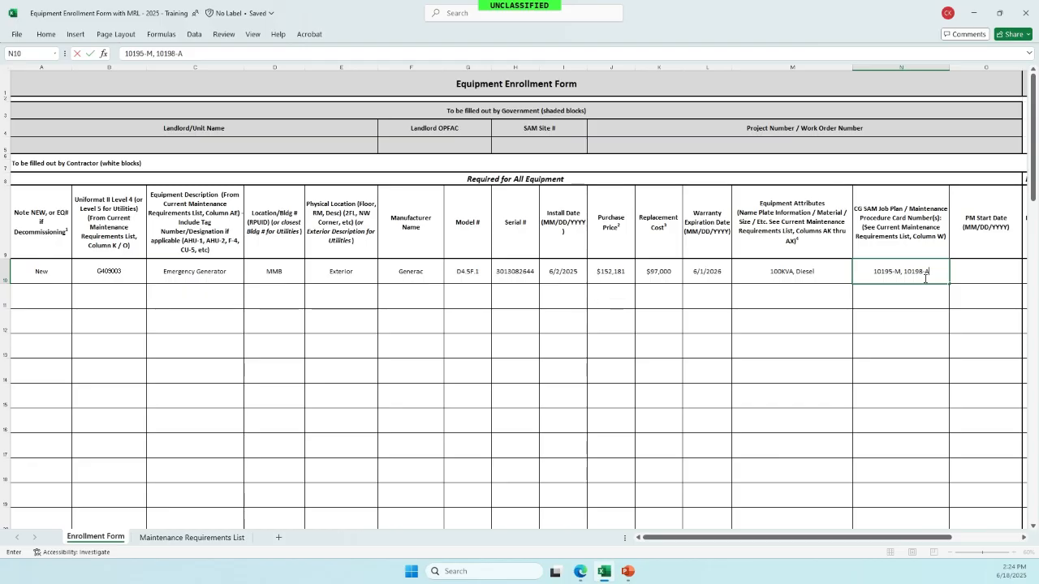
pyautogui.click(975, 275)
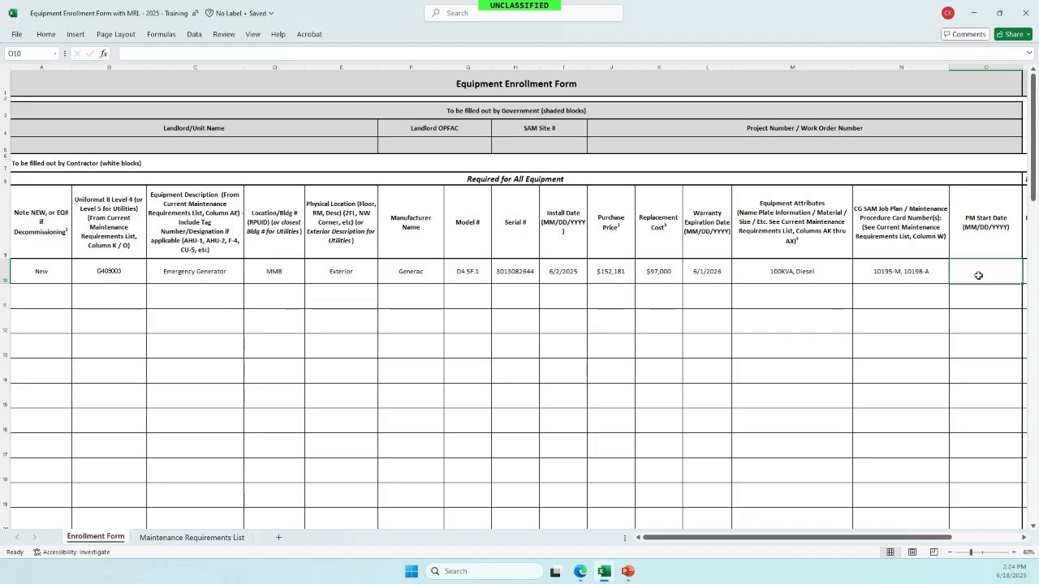
# - Review row 10's remaining columns through Longitude, then switch to the PowerPoint slide show
pyautogui.hscroll(2, 978, 275)
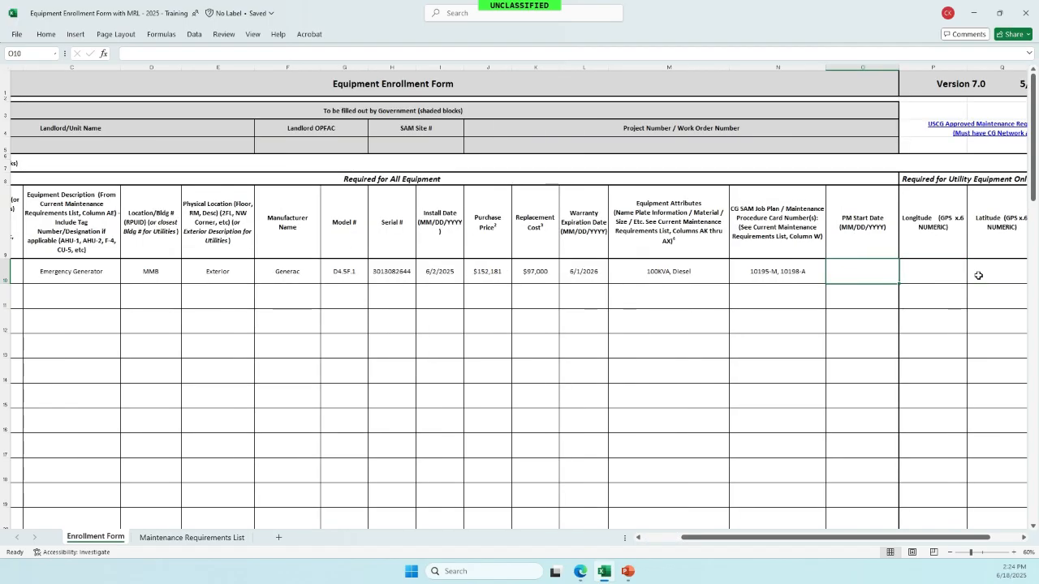
pyautogui.hscroll(1, 979, 276)
pyautogui.click(814, 272)
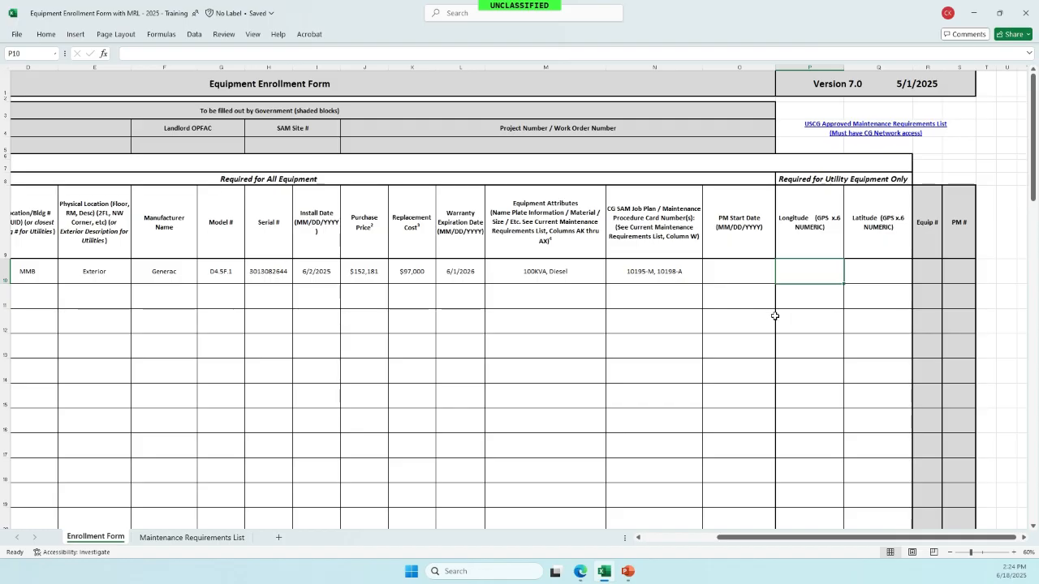
pyautogui.hscroll(-2, 775, 316)
pyautogui.hscroll(-2, 780, 317)
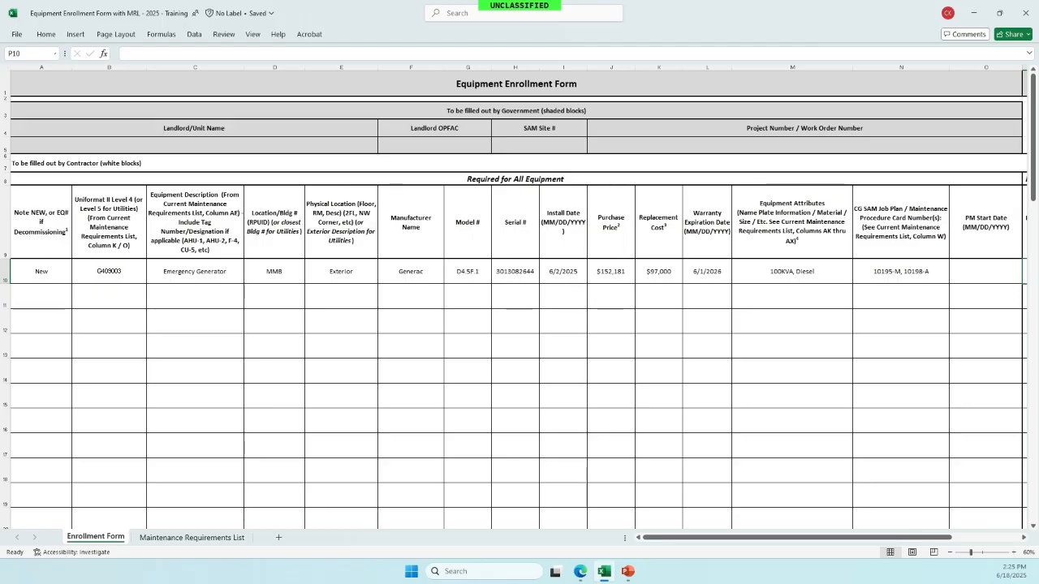
pyautogui.hotkey('alt', 'Tab')
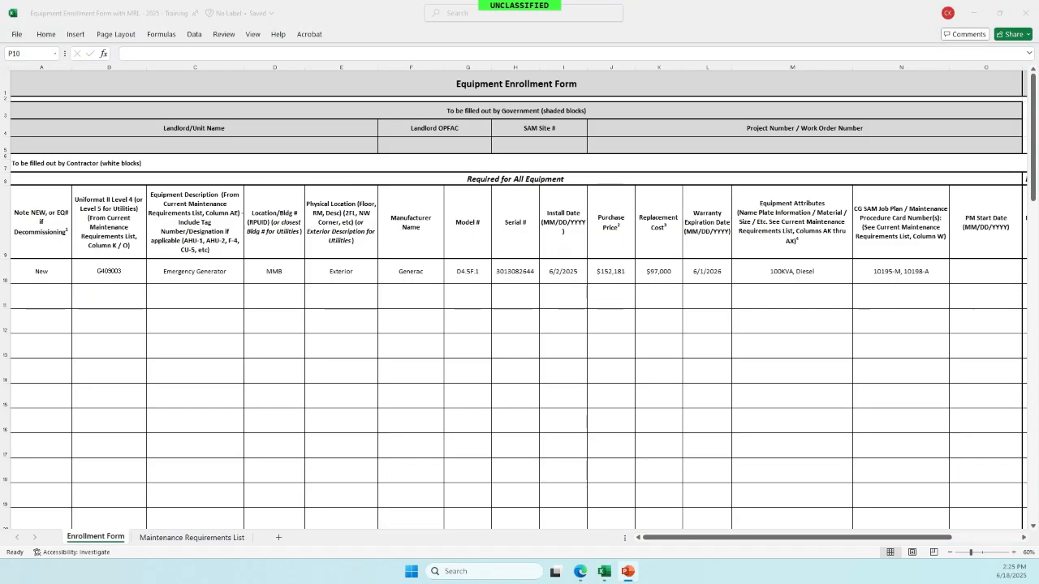
pyautogui.hotkey('alt', 'Tab')
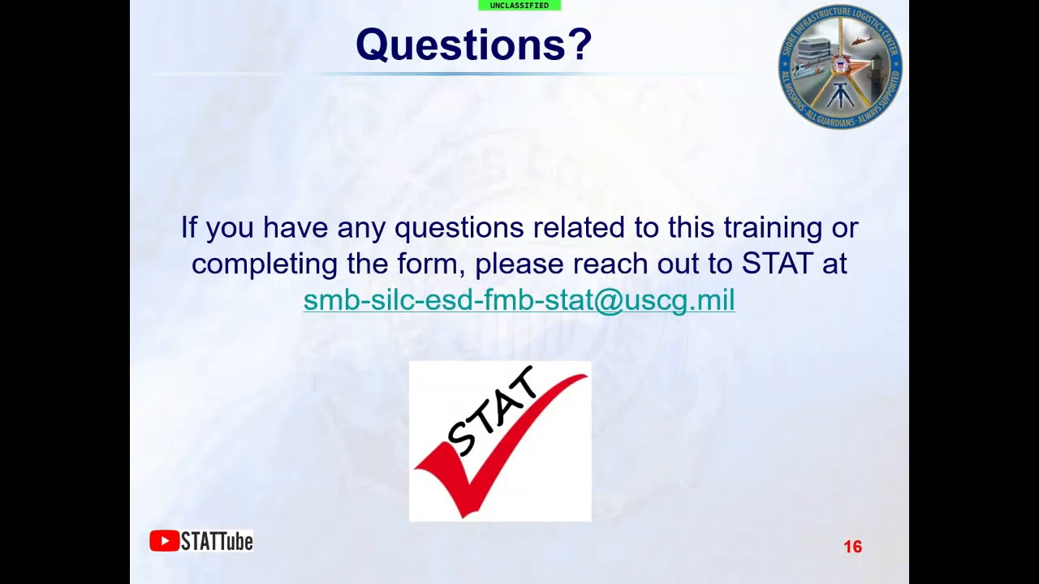